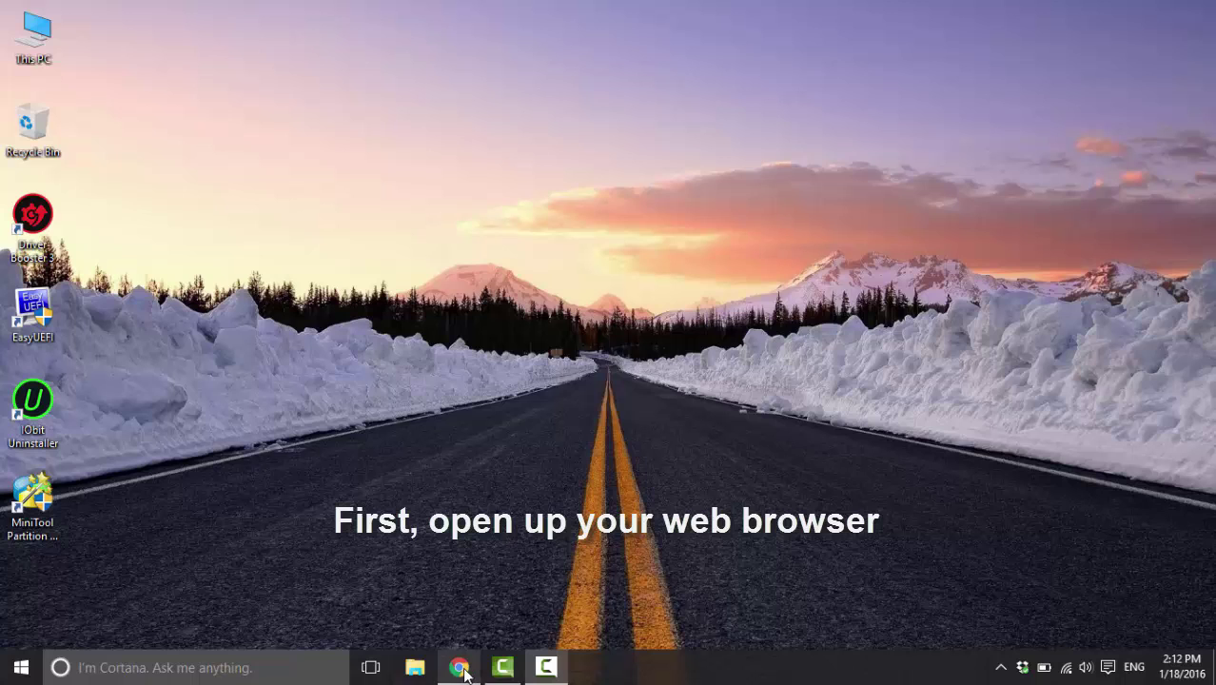
Switch to Chrome, go to jide.com and open the free download section of the Remix OS for PC page.
left_click(459, 667)
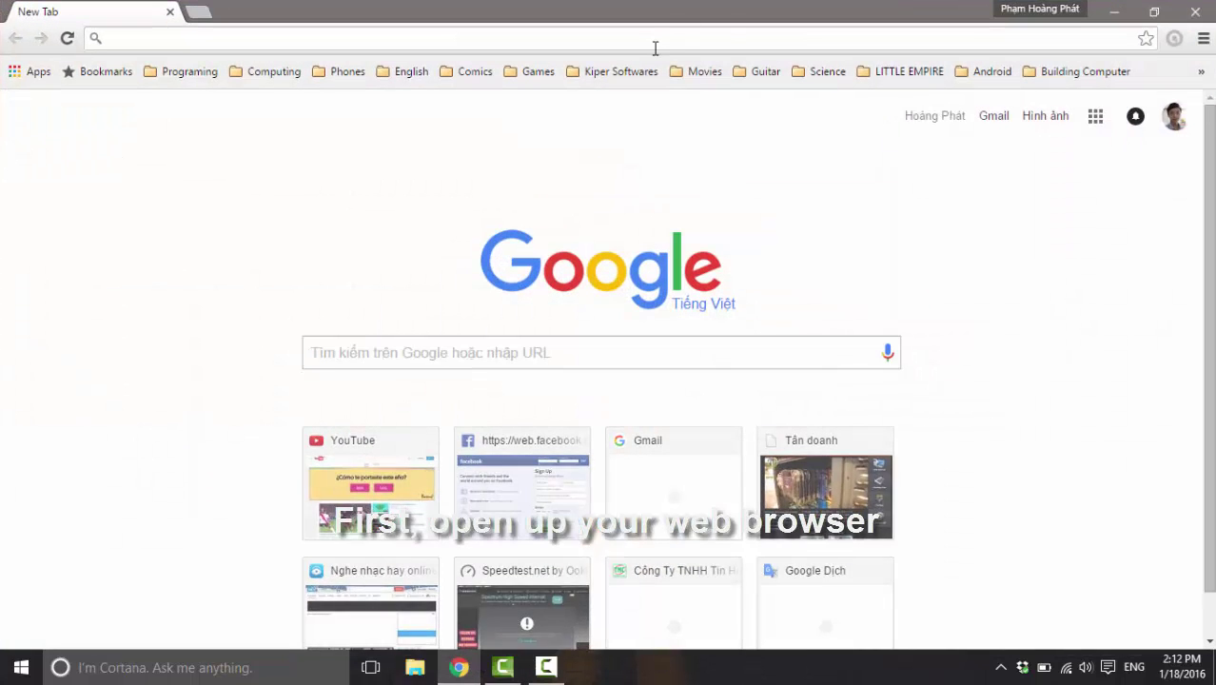
type("jide.com")
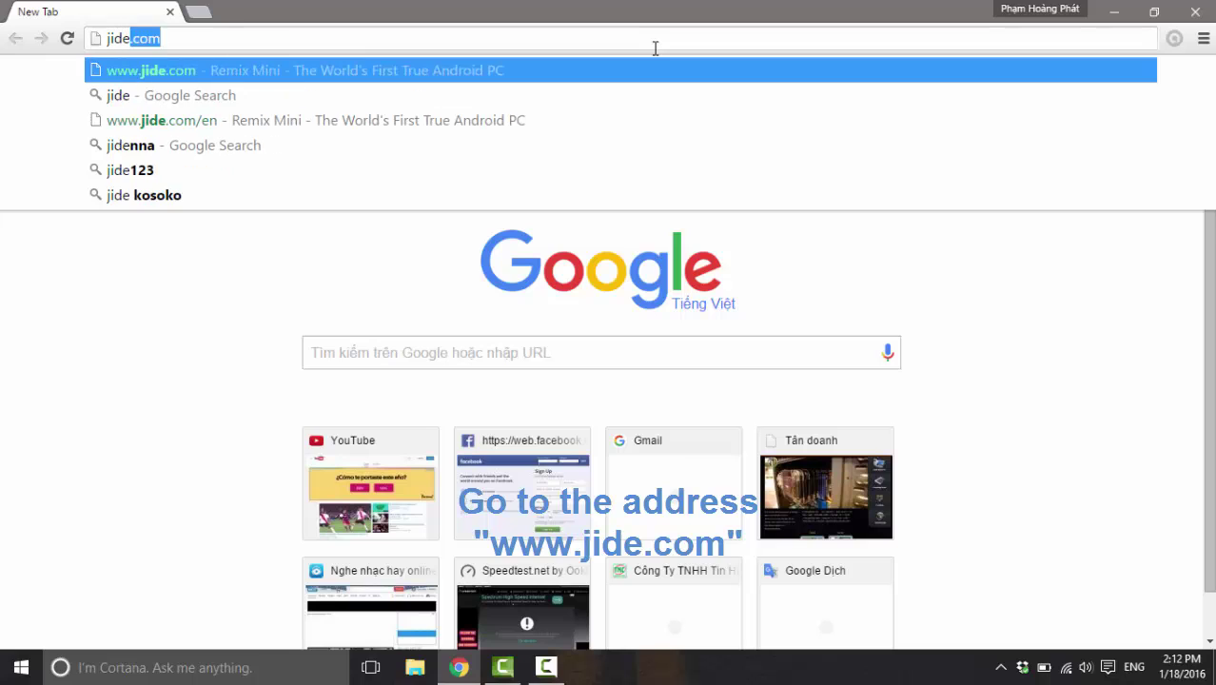
key("Return")
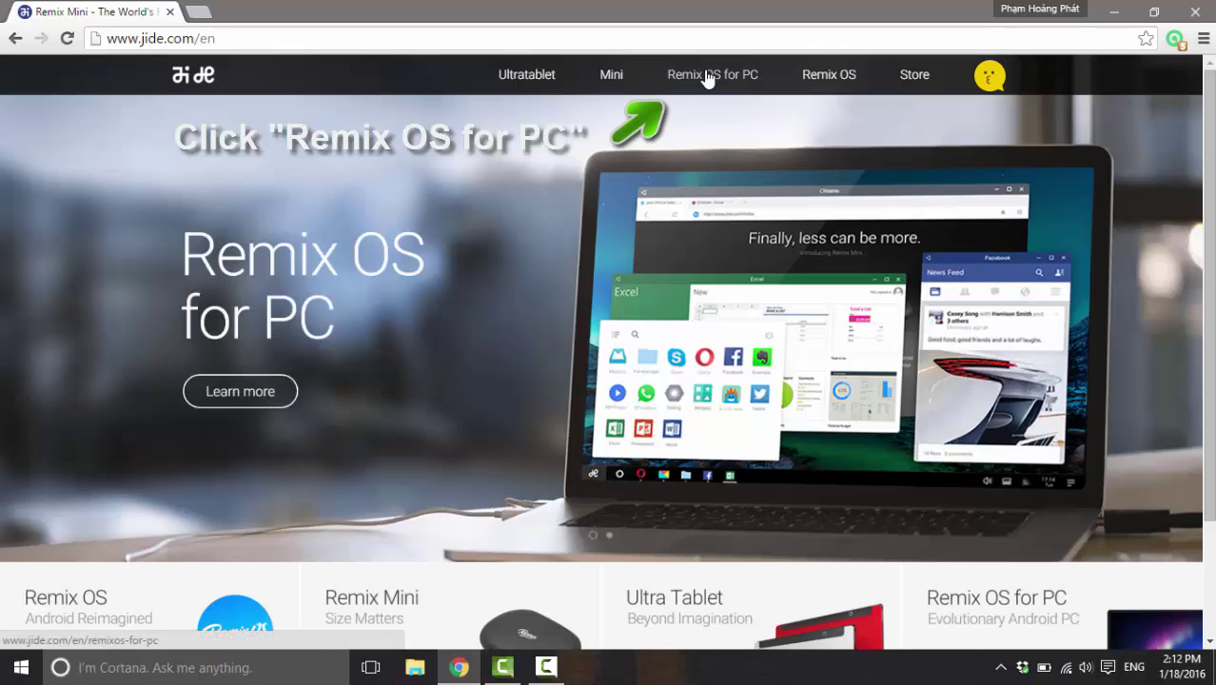
left_click(707, 78)
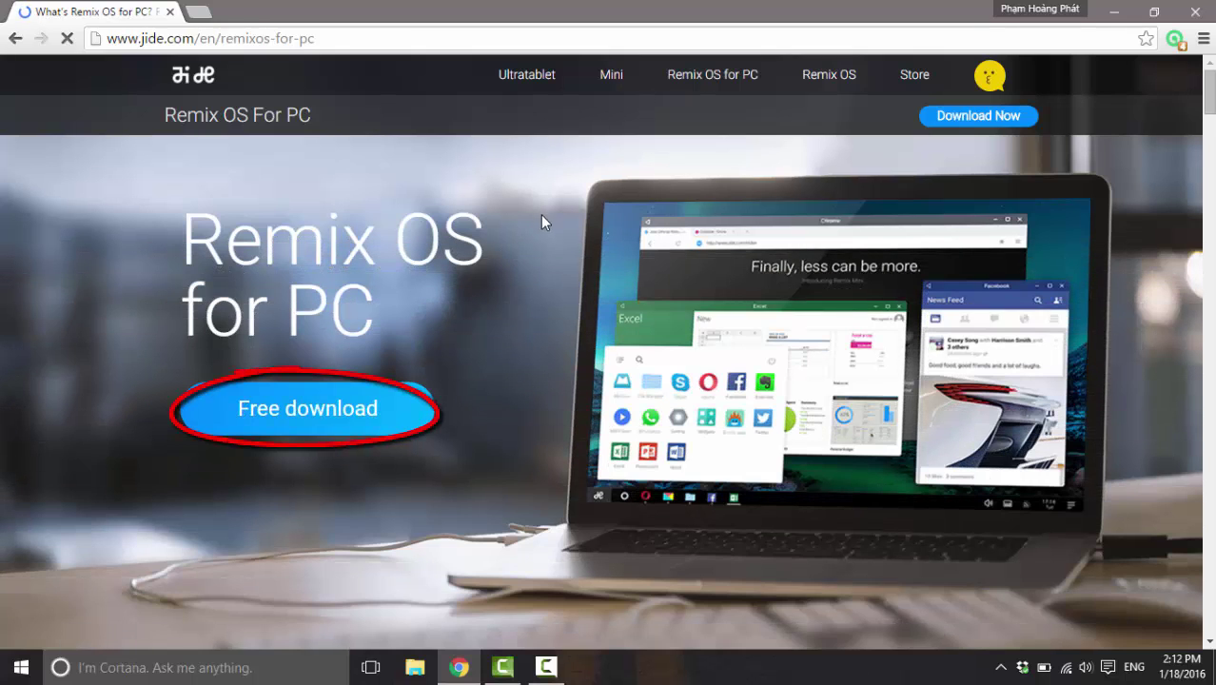
left_click(384, 411)
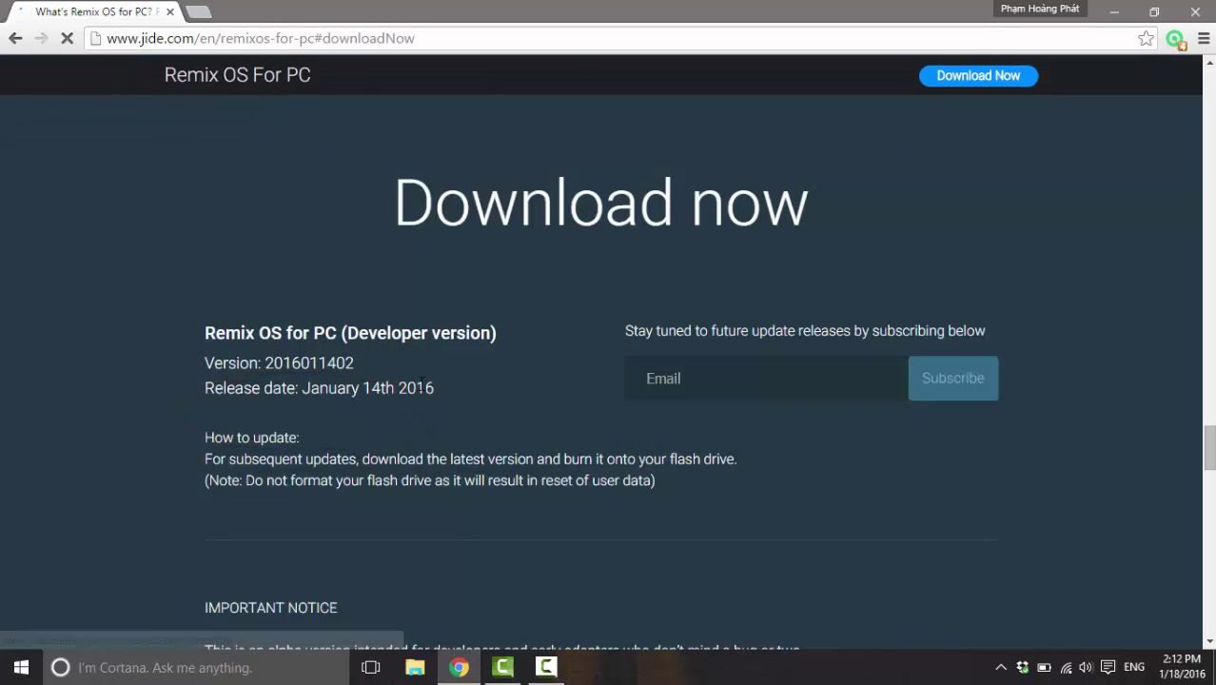
Review the important notice about the alpha version and accept the statement "I am a developer and have read the above message".
scroll(576, 250, "down", 7)
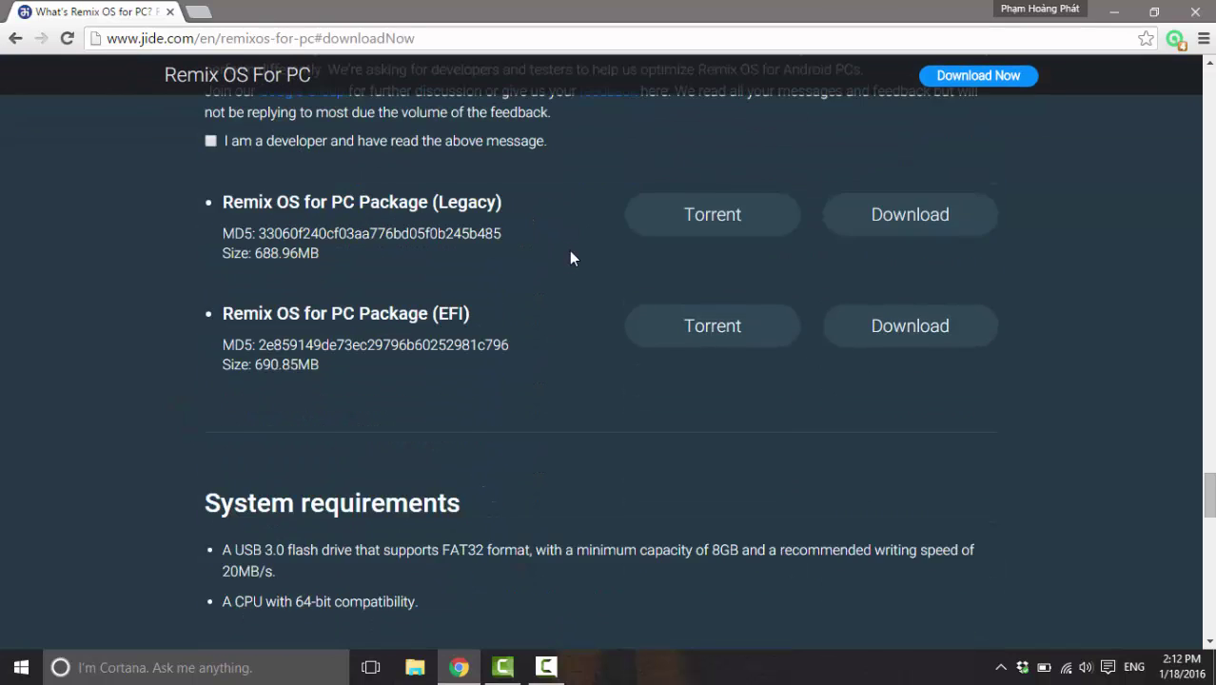
scroll(571, 255, "up", 1)
scroll(570, 255, "up", 1)
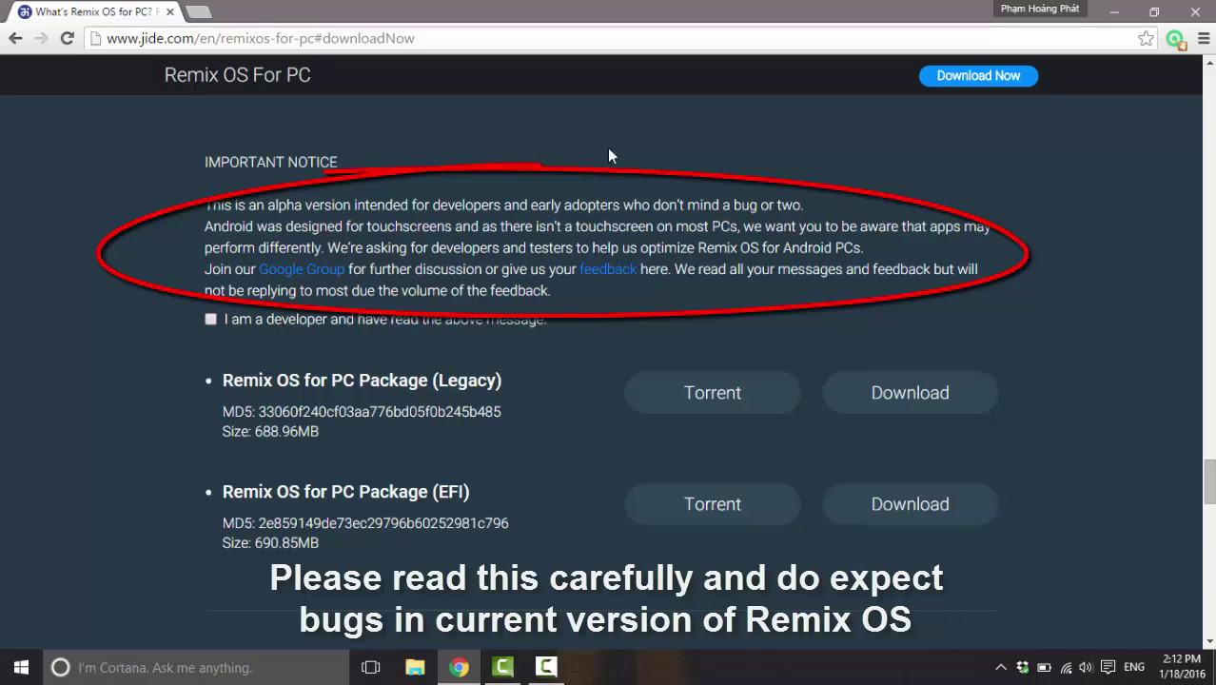
left_click_drag(203, 206, 831, 200)
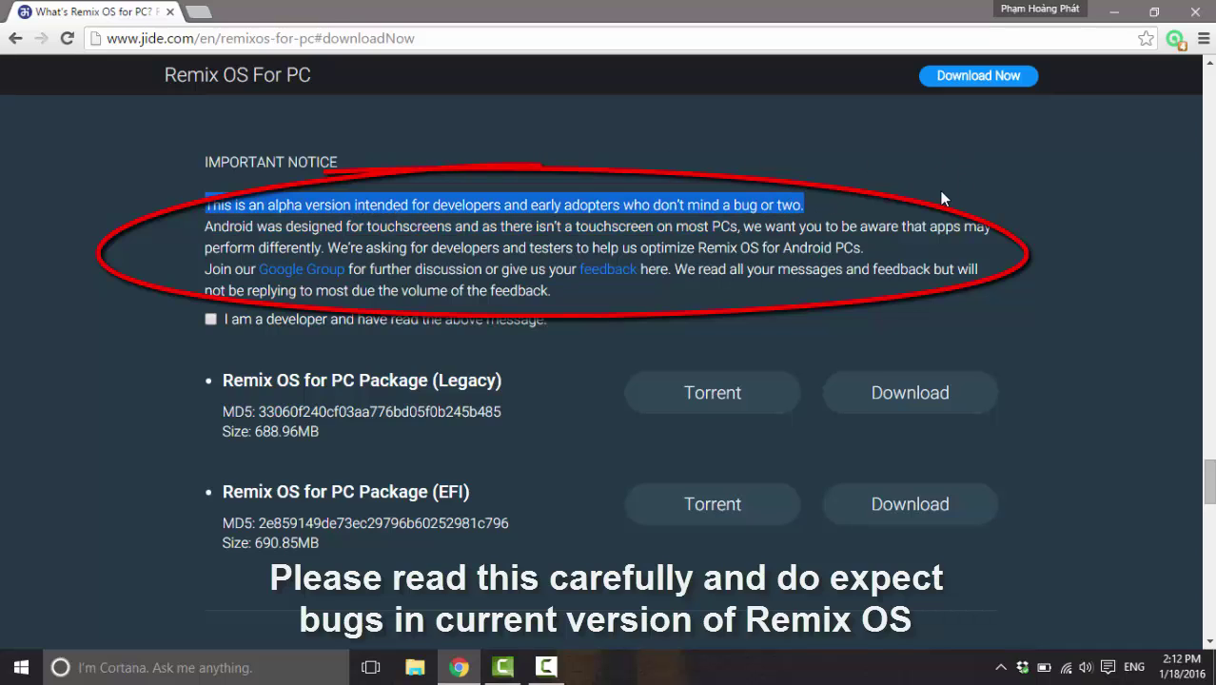
left_click(615, 332)
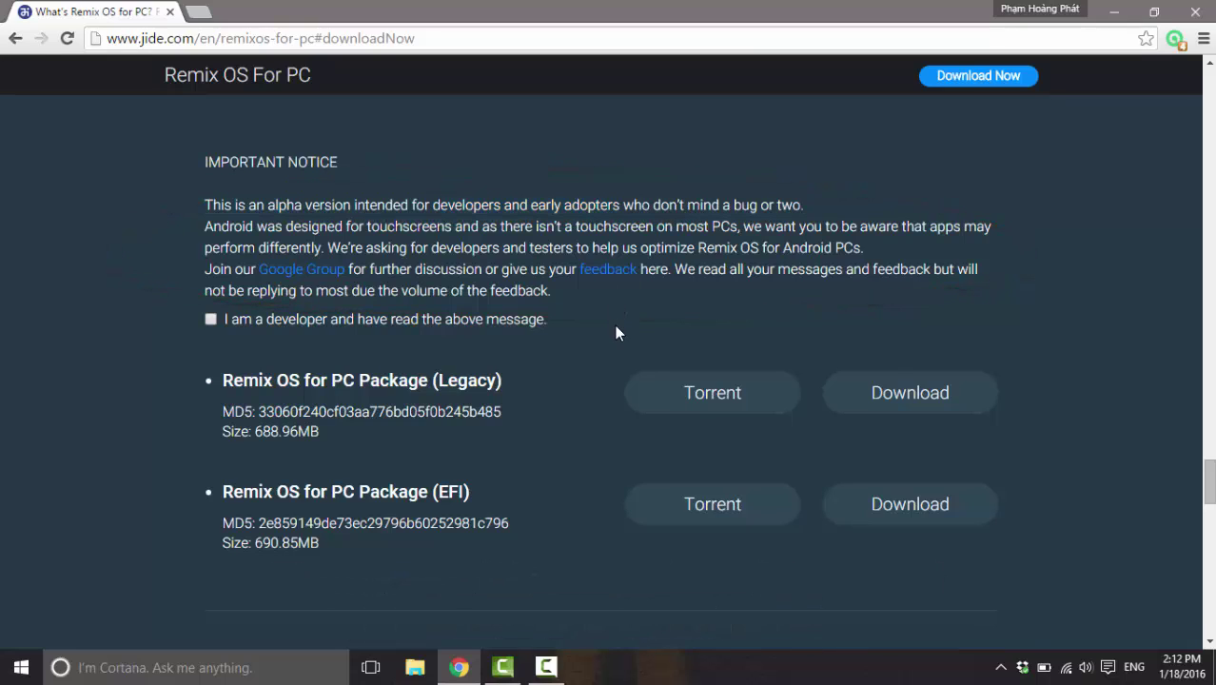
left_click(211, 319)
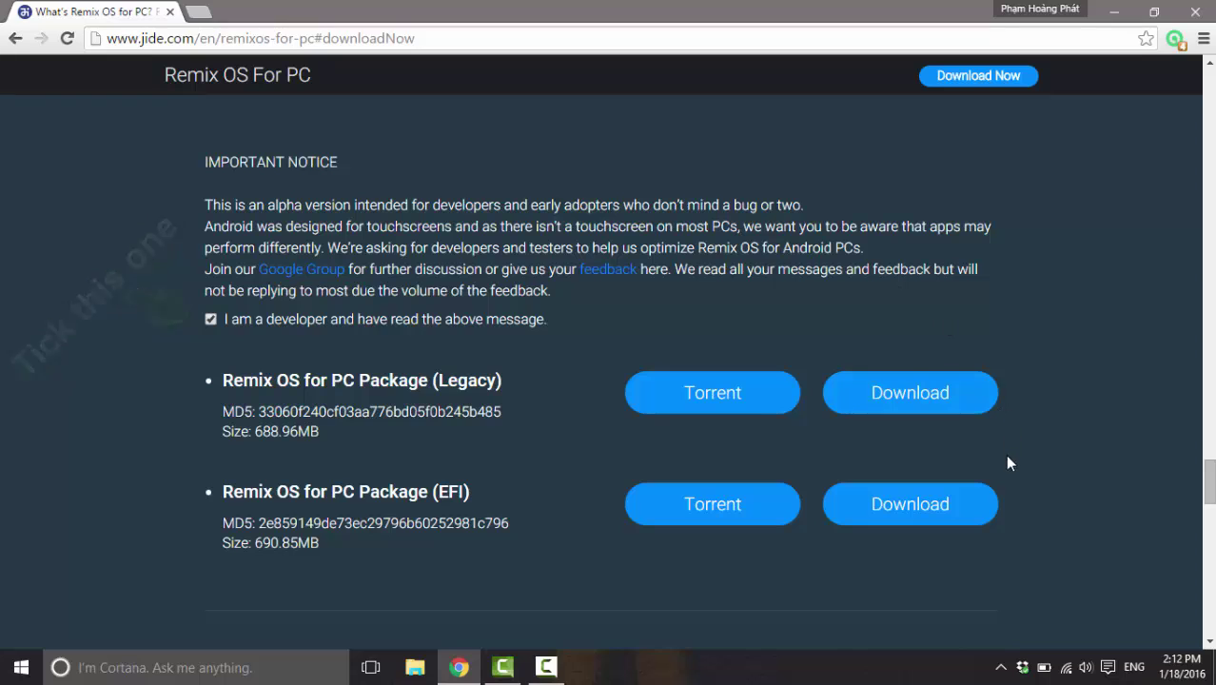
Start the direct download of the Remix OS for PC Package (EFI) and go two folder levels up from EasyUEFI for the save location.
left_click(899, 504)
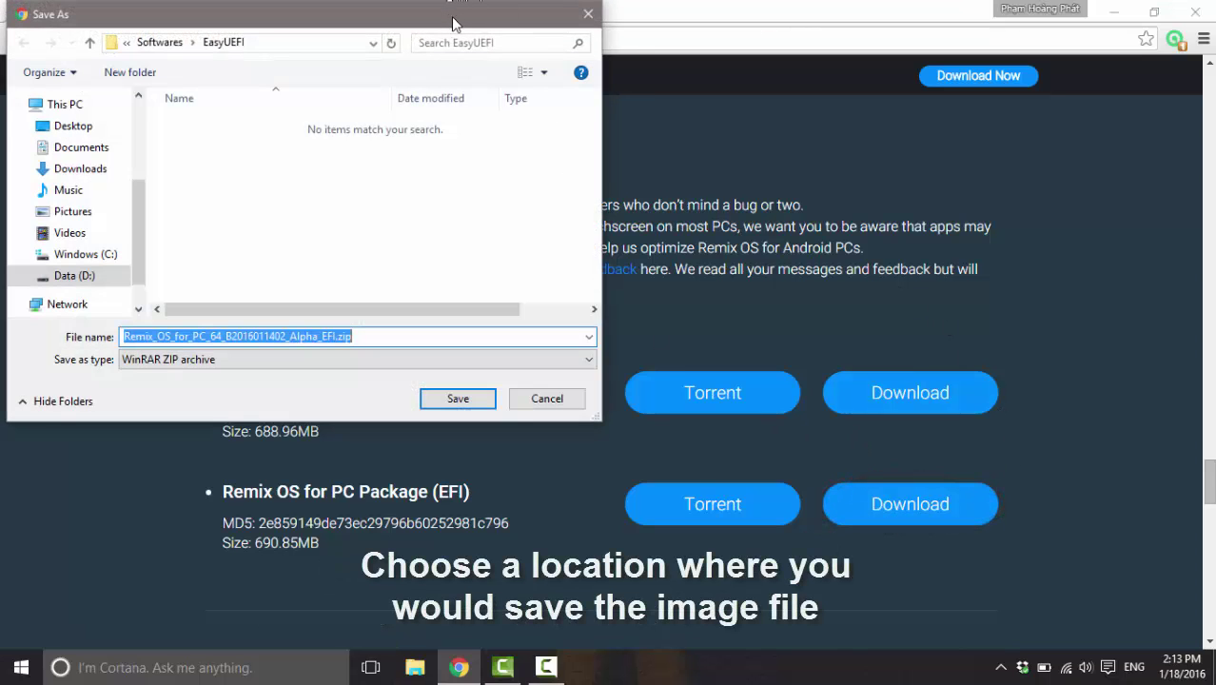
left_click_drag(453, 20, 626, 112)
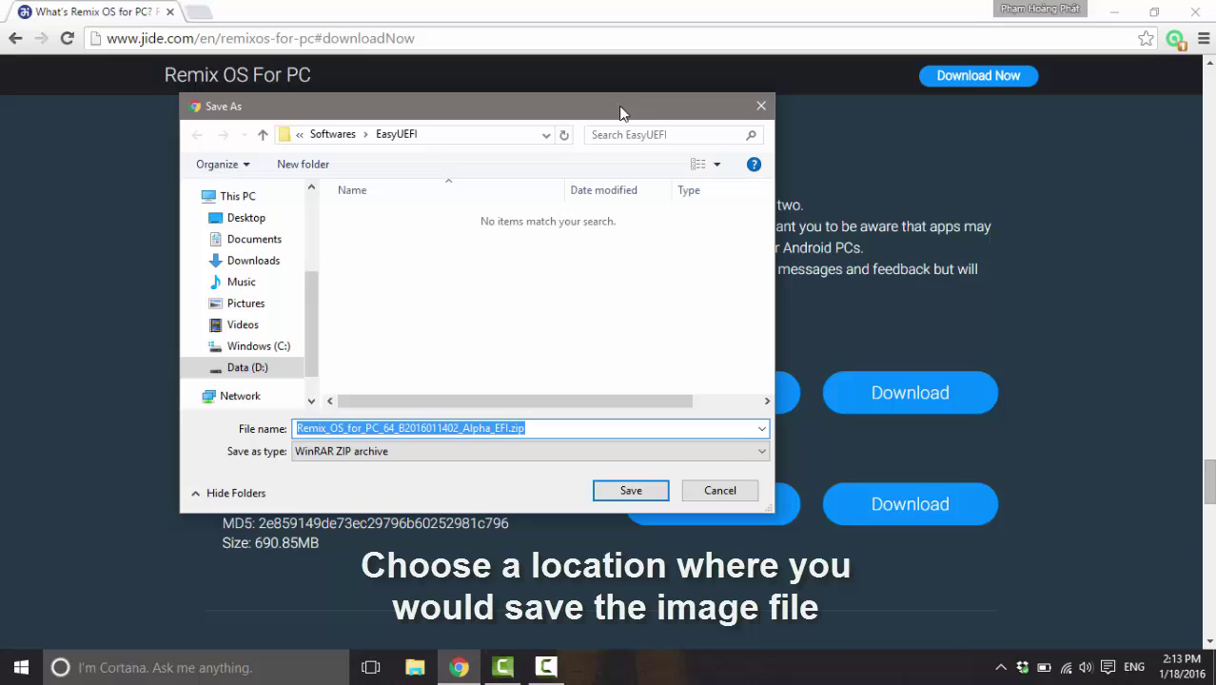
left_click(264, 136)
left_click(263, 136)
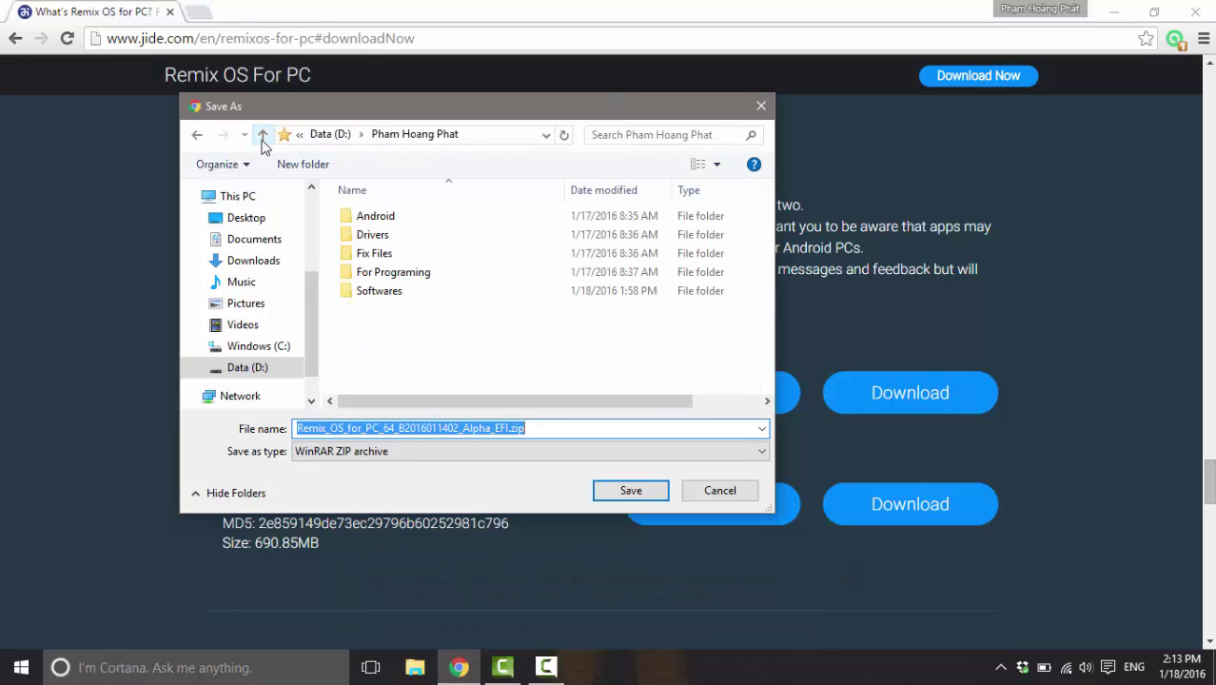
right_click(419, 315)
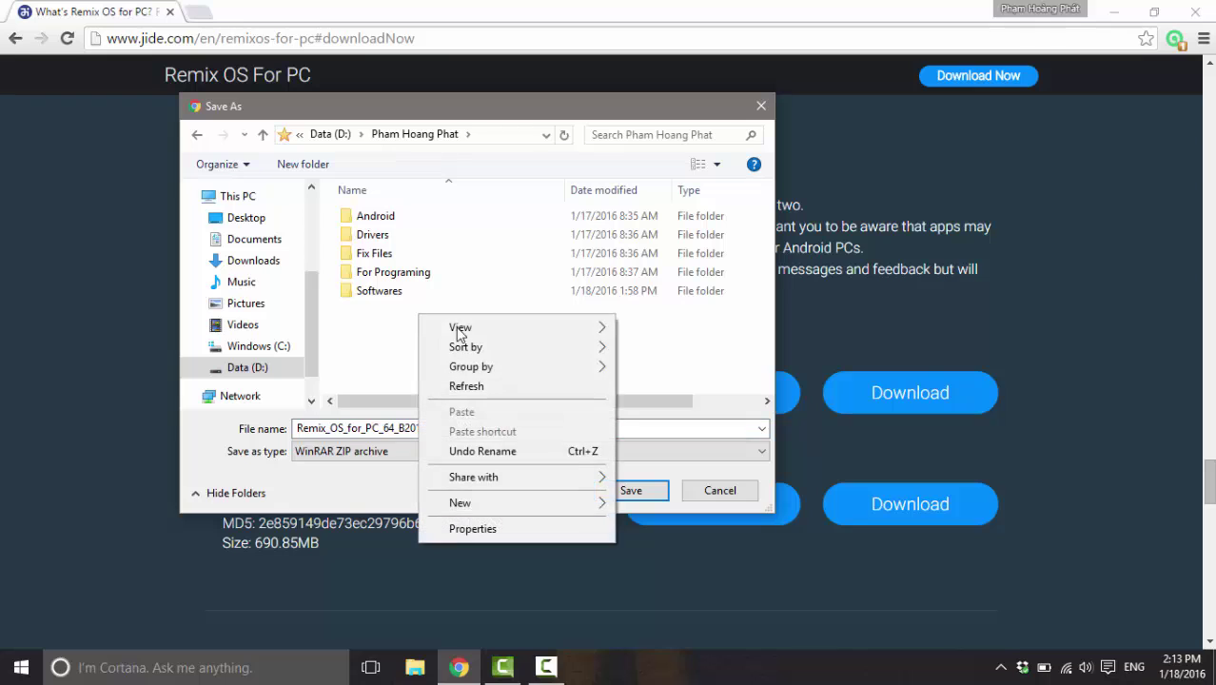
mouse_move(585, 503)
left_click(687, 236)
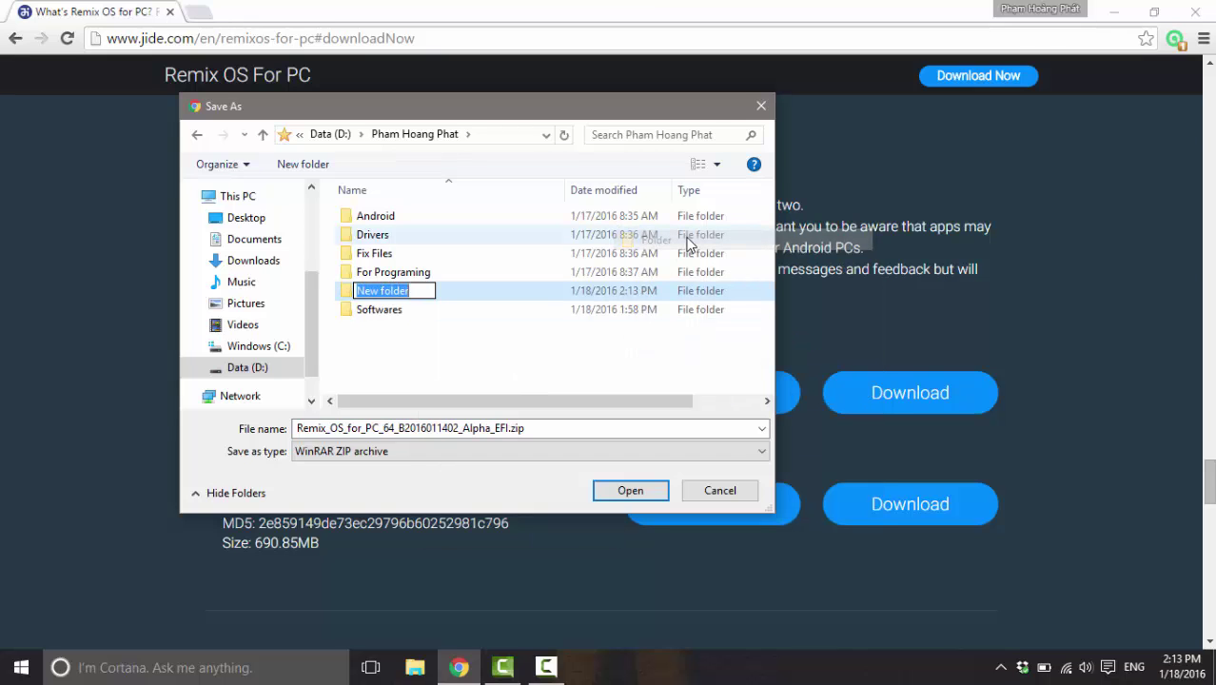
type("O")
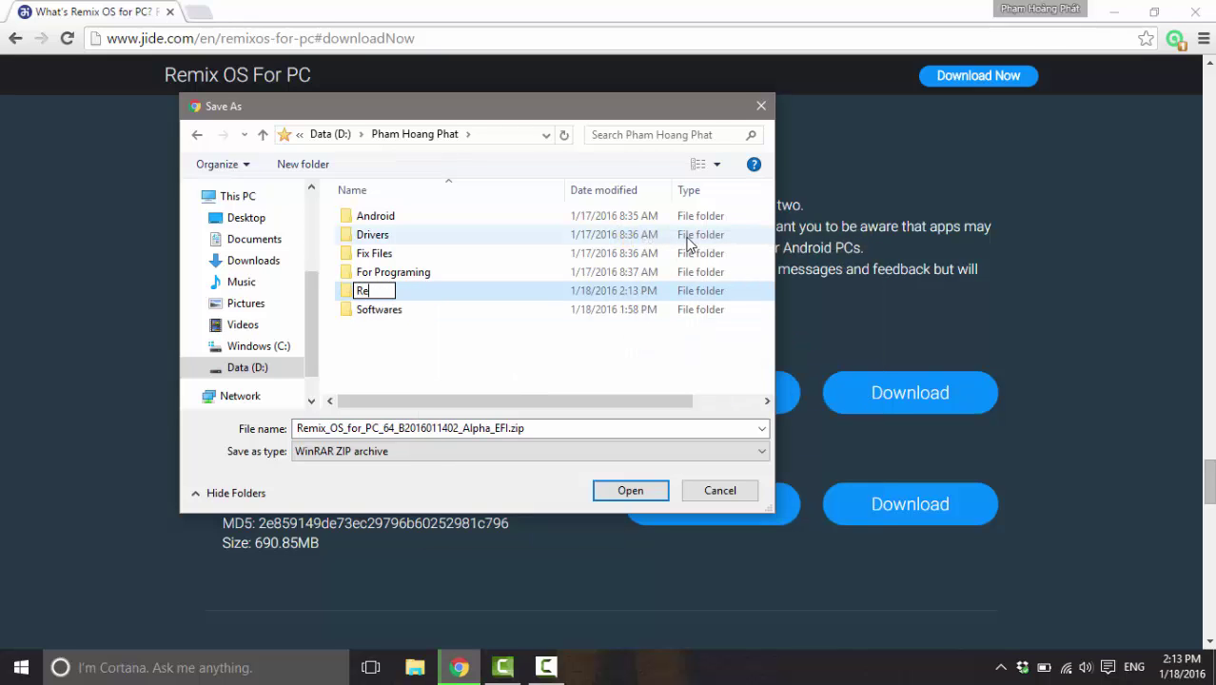
type("emix OS")
key("Return")
key("Return")
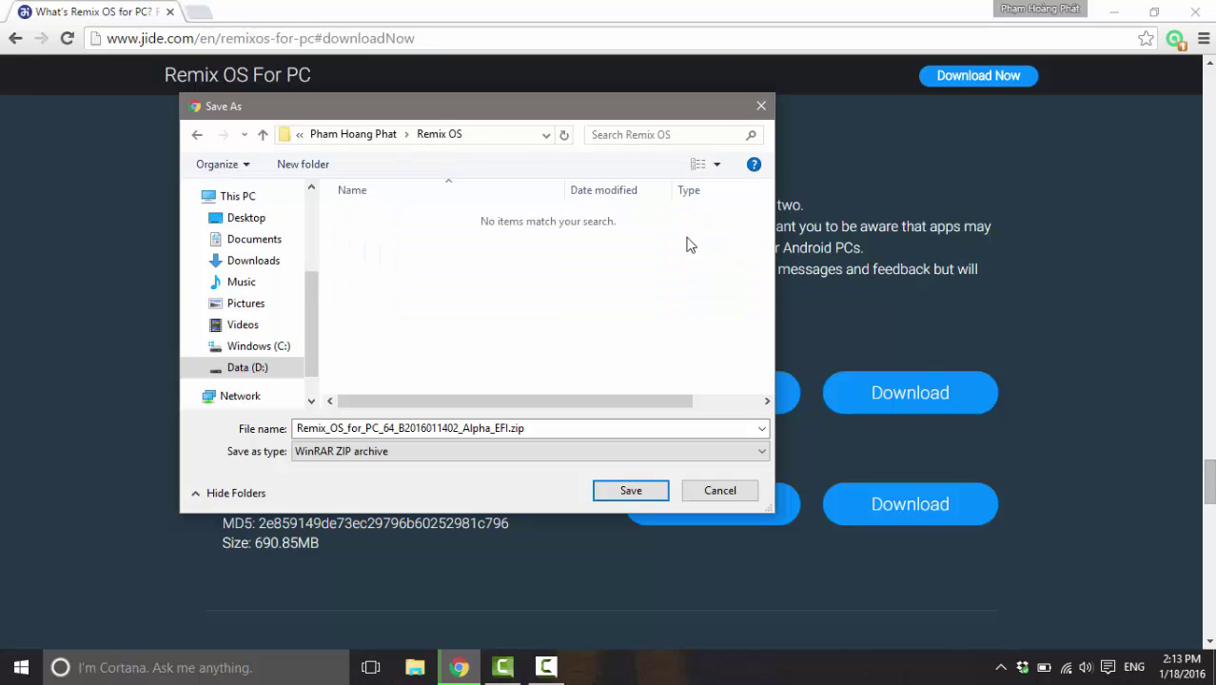
left_click(620, 495)
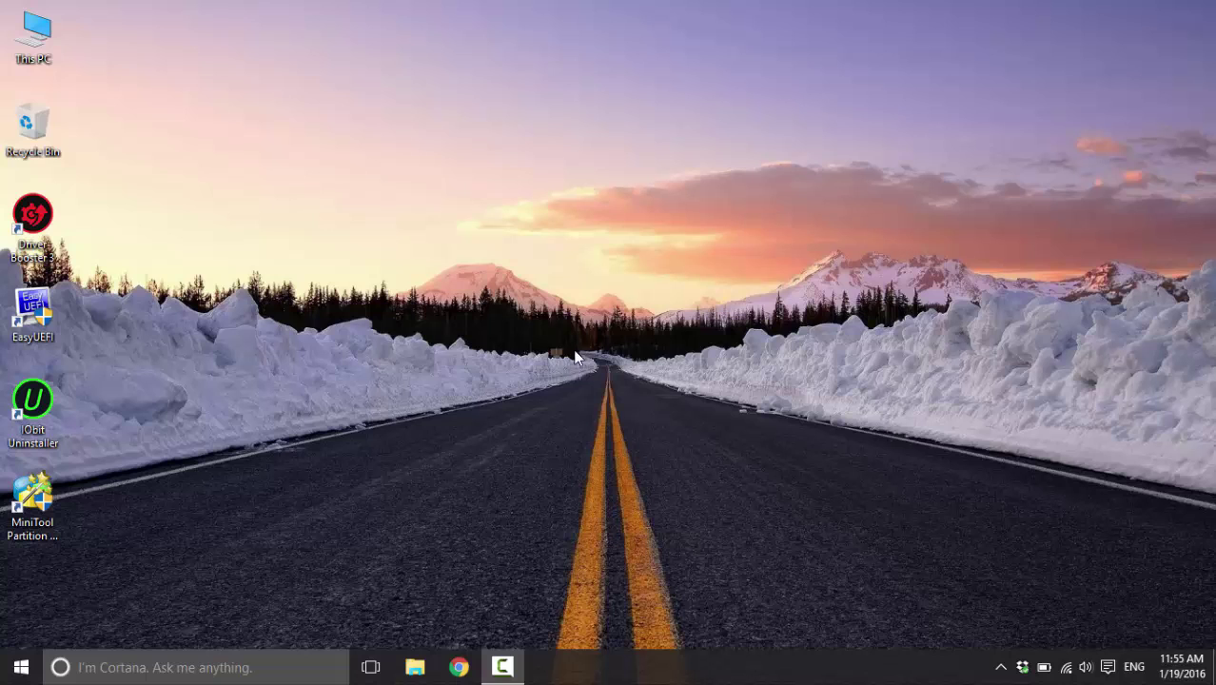
Launch MiniTool Partition Wizard from the desktop and bring up its main window.
right_click(35, 519)
left_click(217, 160)
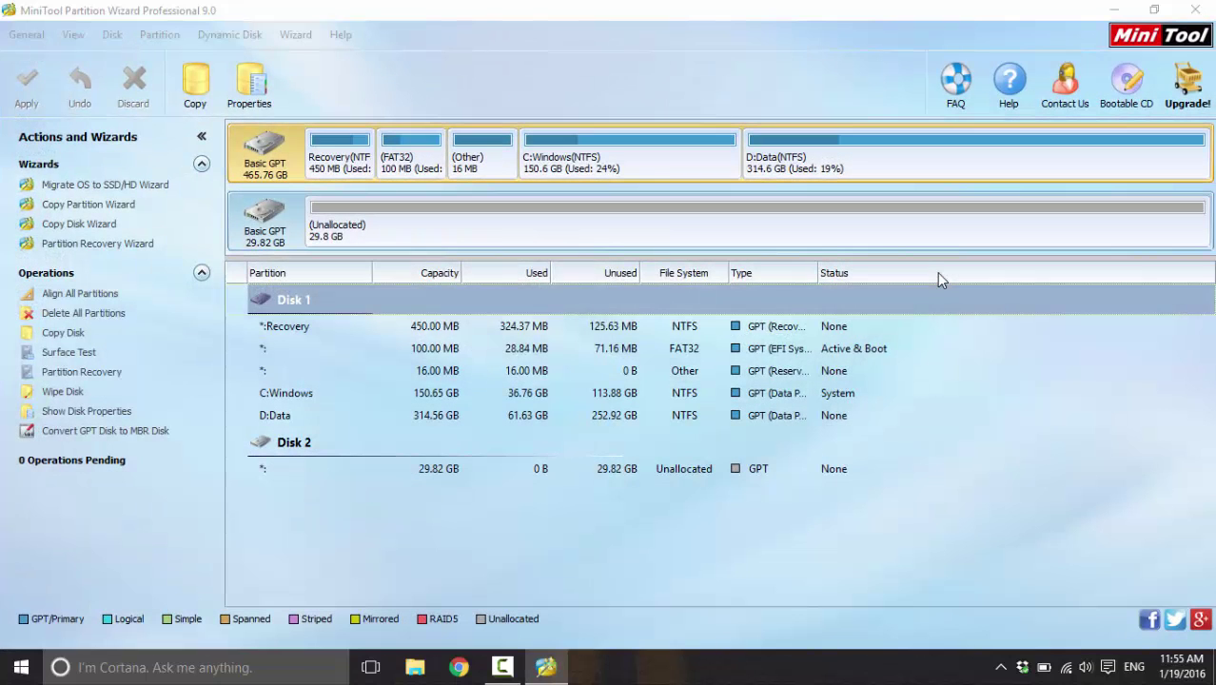
left_click(639, 352)
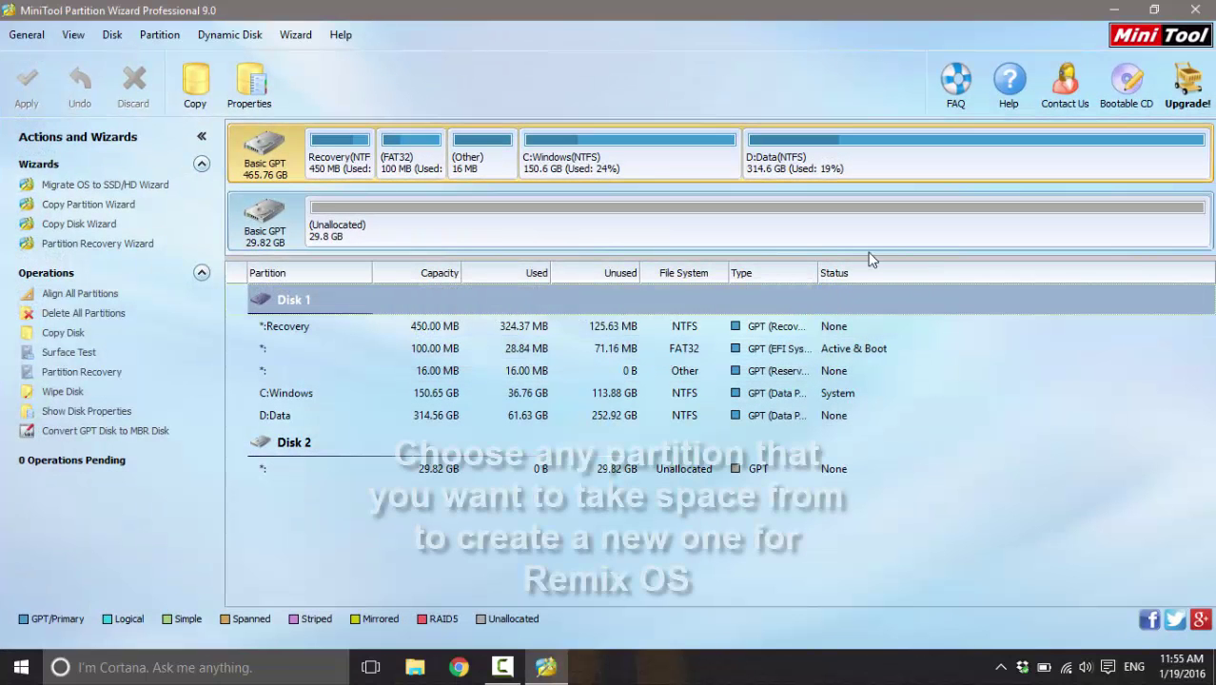
Split the D: Data partition, giving the new partition a size of about 16 GB (16400.71 MB).
left_click(908, 171)
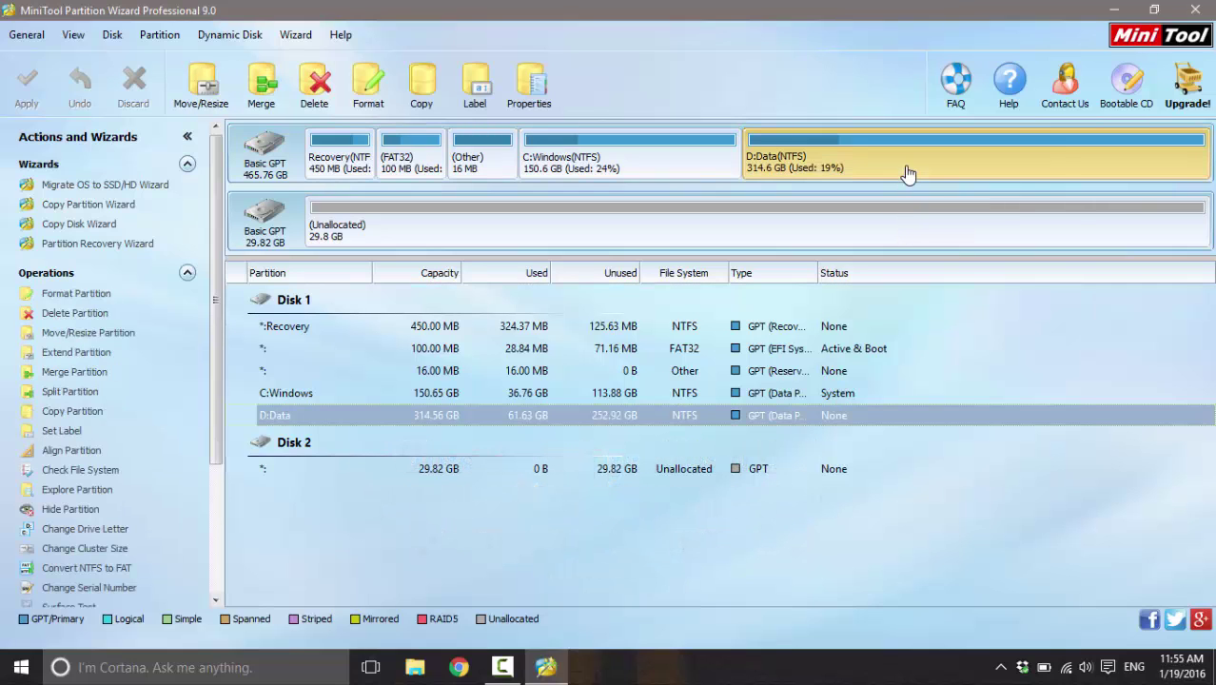
right_click(907, 171)
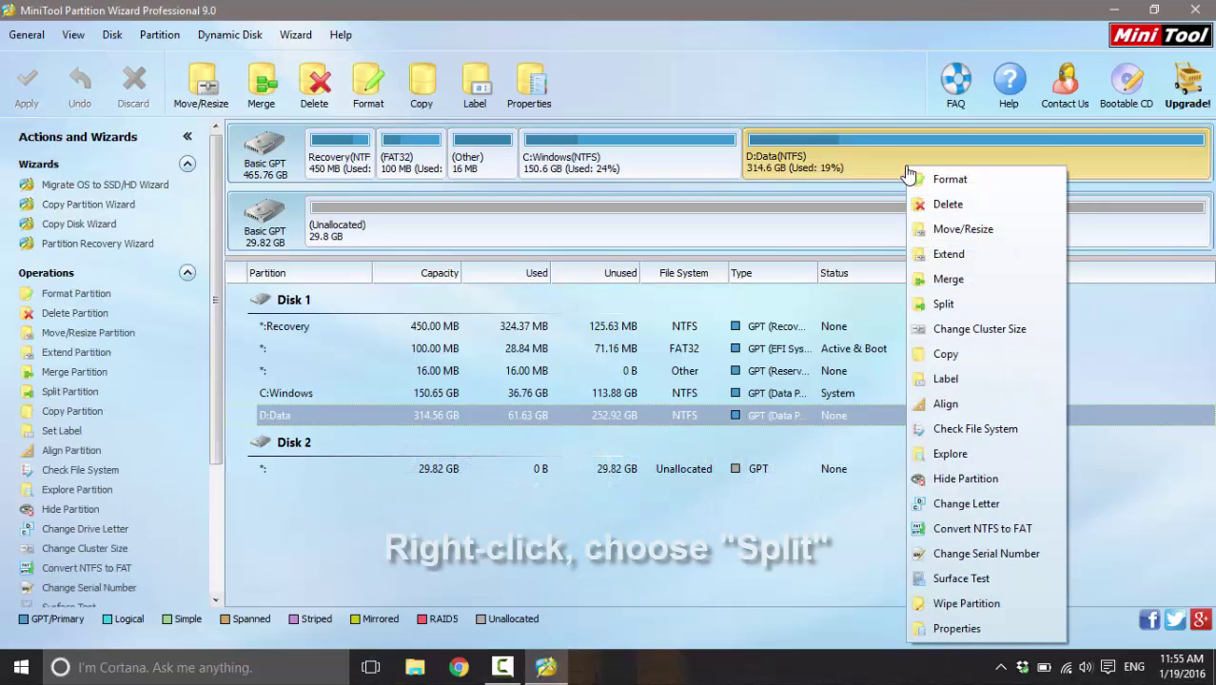
left_click(940, 305)
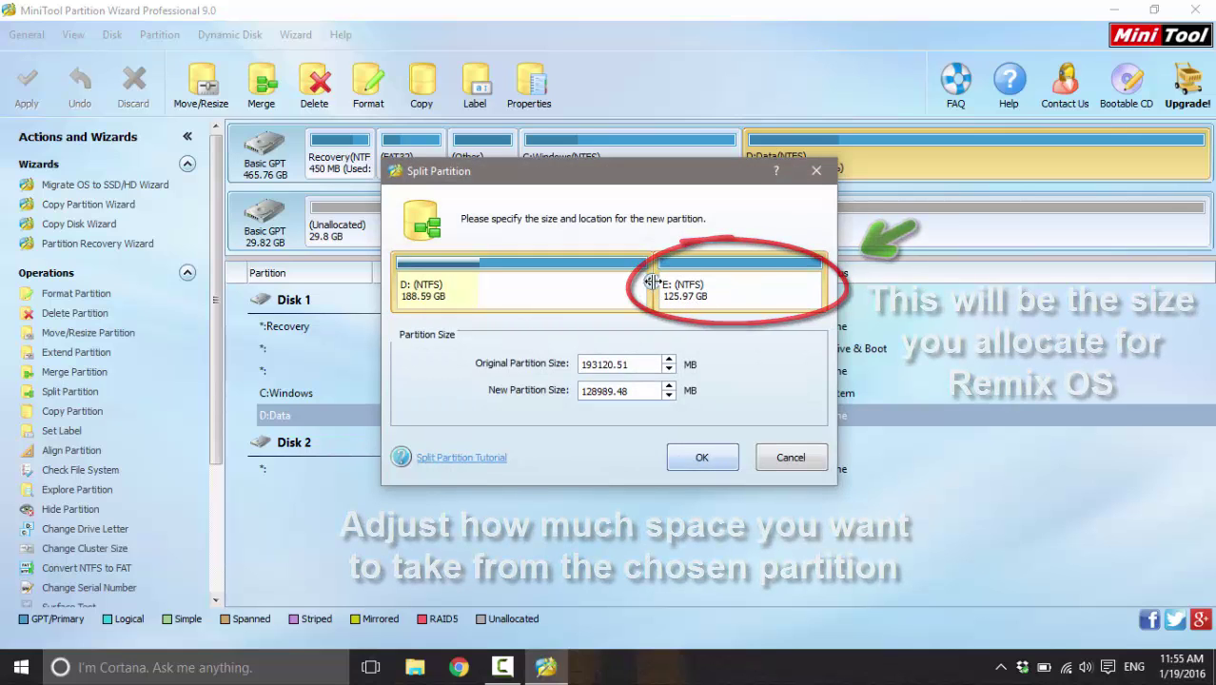
left_click_drag(650, 282, 805, 281)
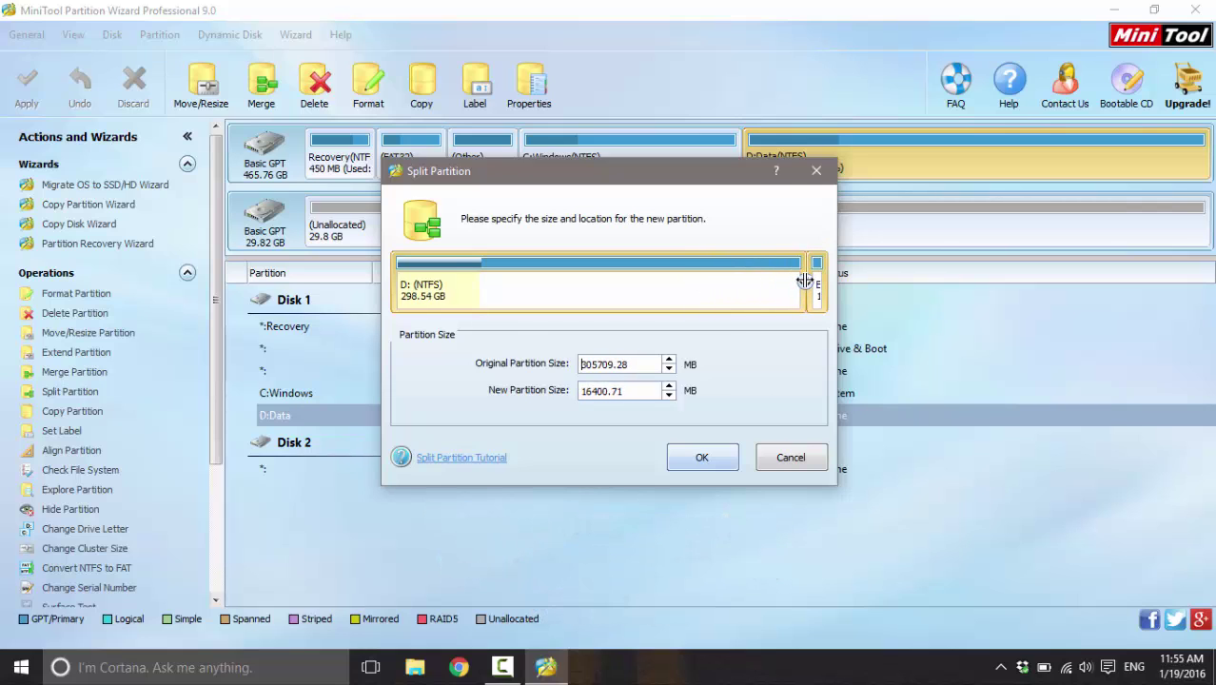
left_click(598, 396)
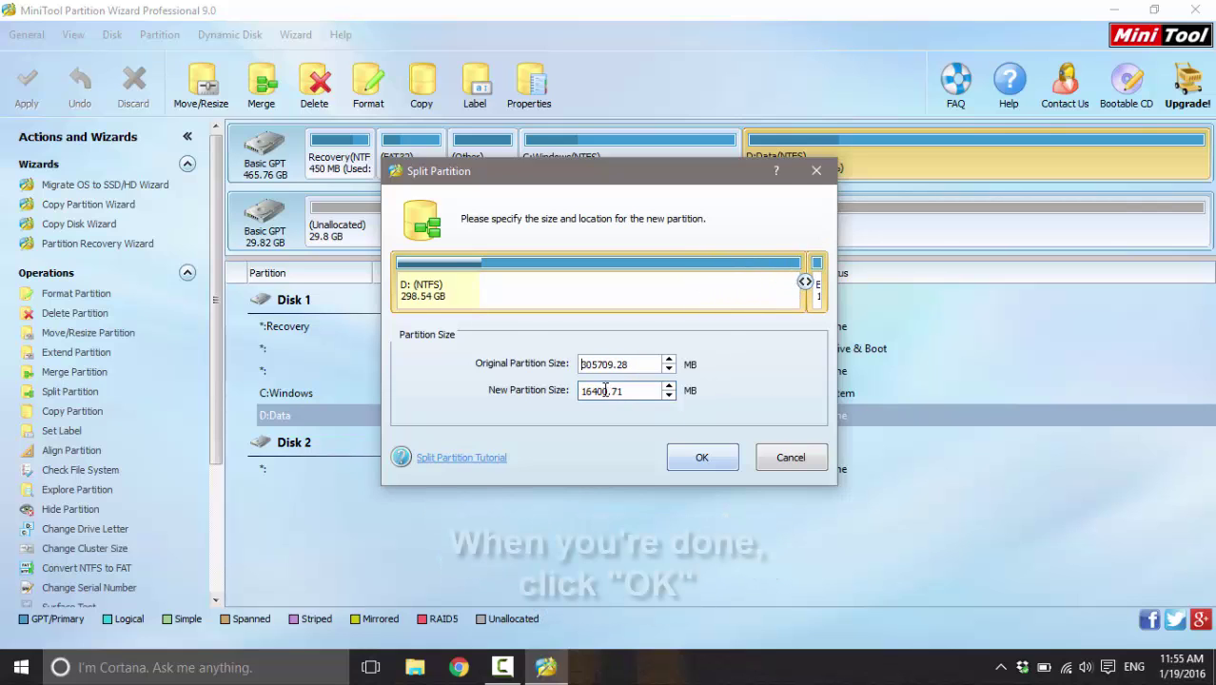
double_click(617, 390)
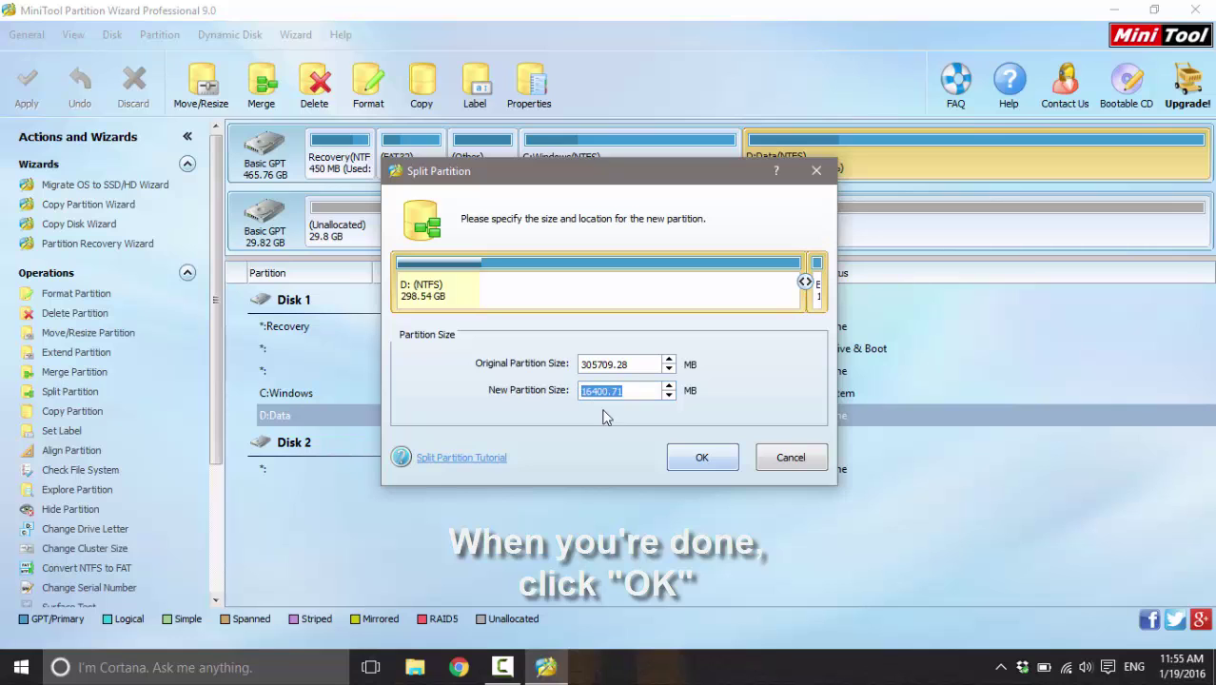
left_click(697, 455)
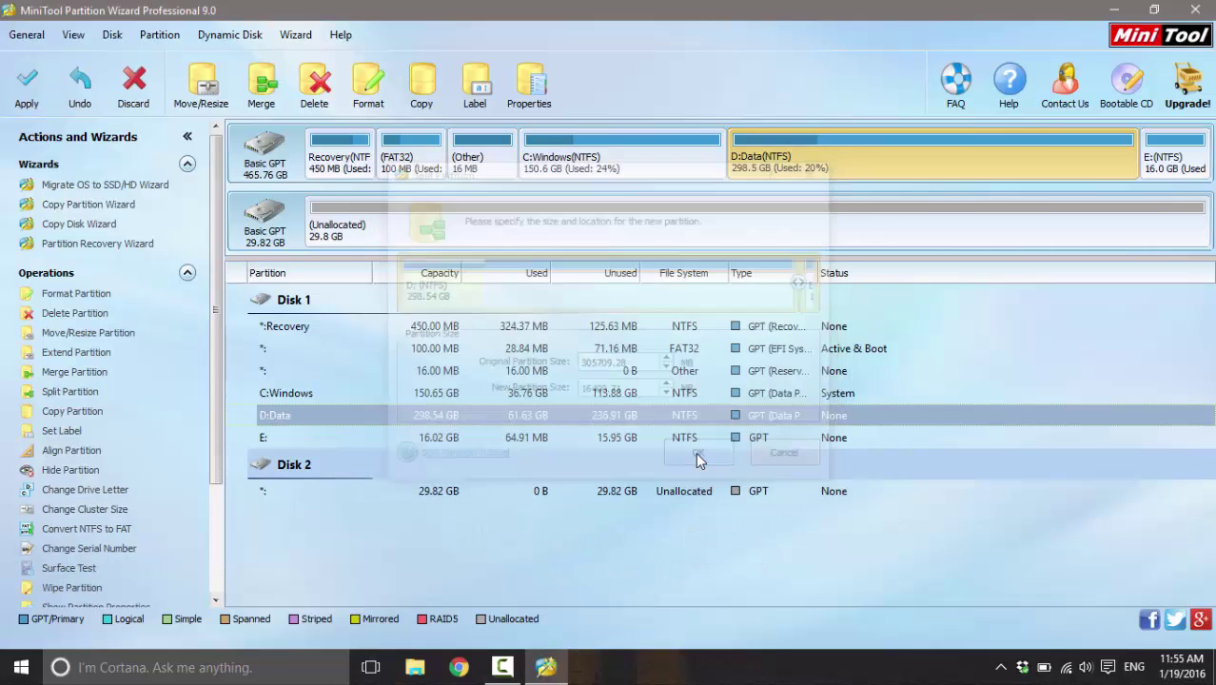
Format the new E: partition as FAT32 with the label Remix OS and apply all pending partition changes.
left_click(1157, 166)
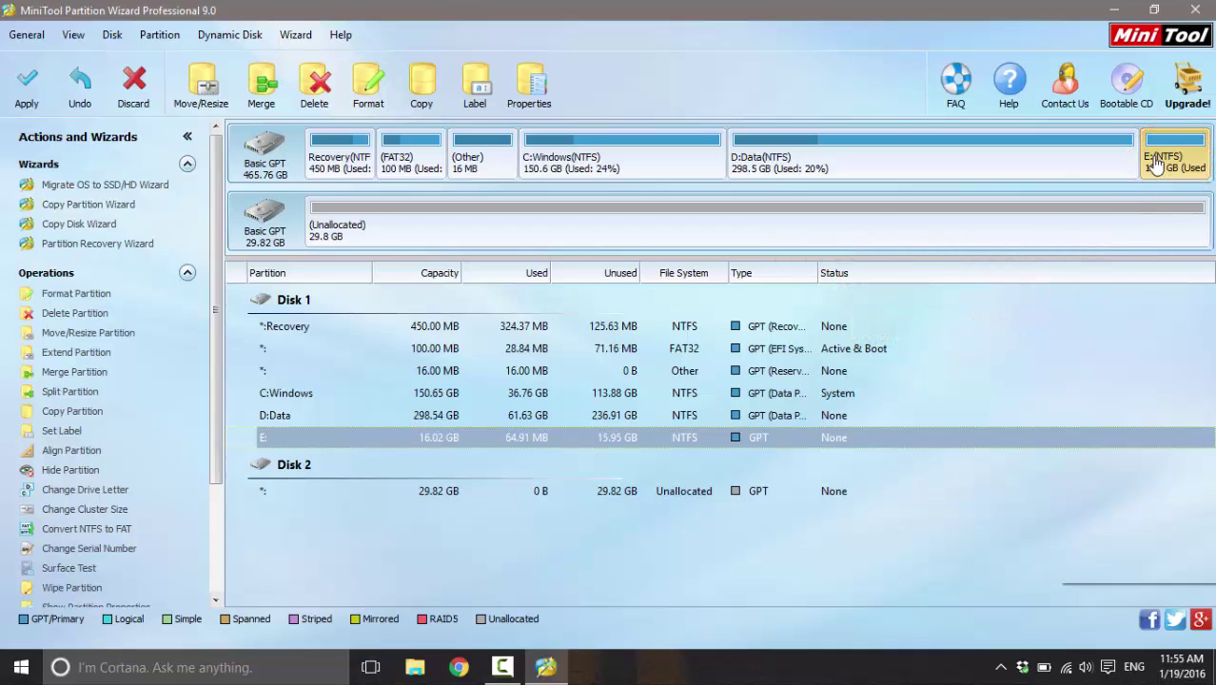
right_click(1154, 164)
left_click(1156, 168)
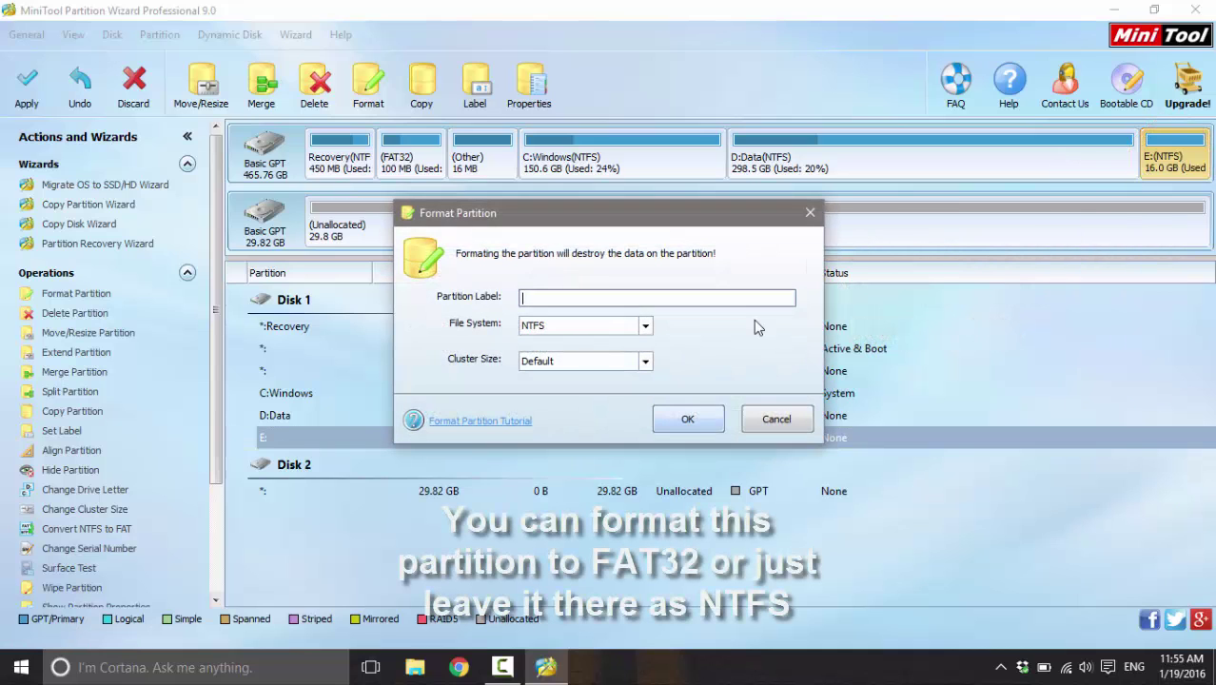
left_click(613, 362)
left_click(616, 361)
left_click(616, 325)
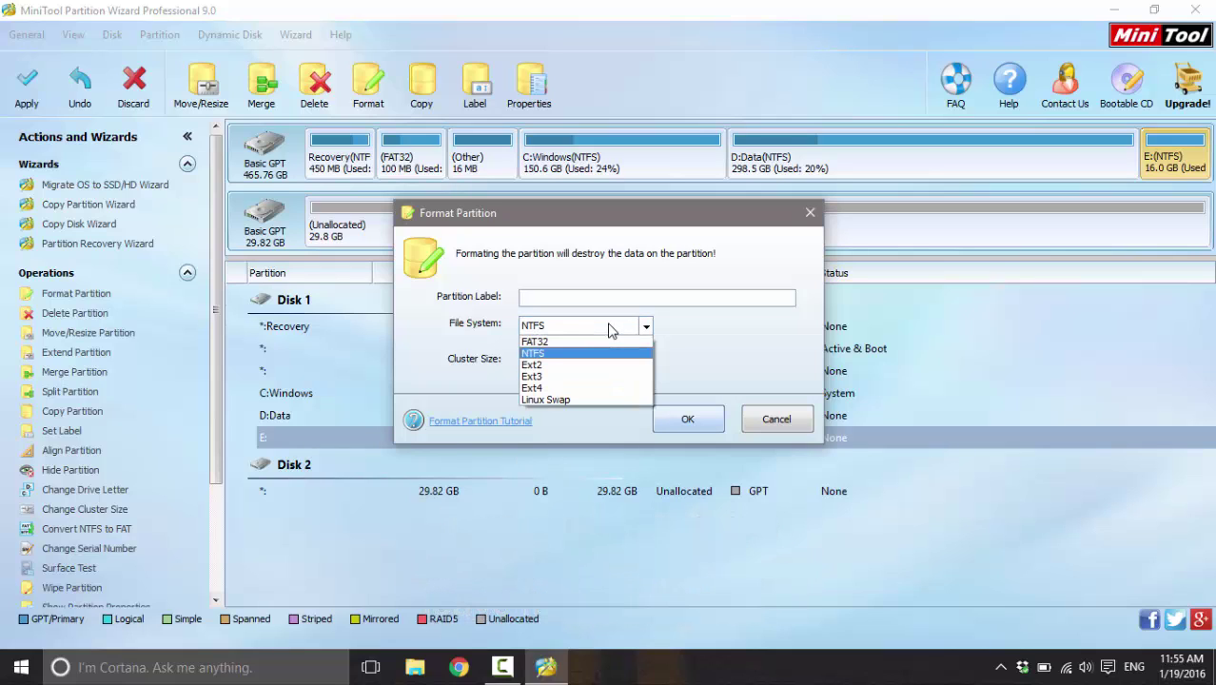
left_click(613, 342)
left_click(697, 298)
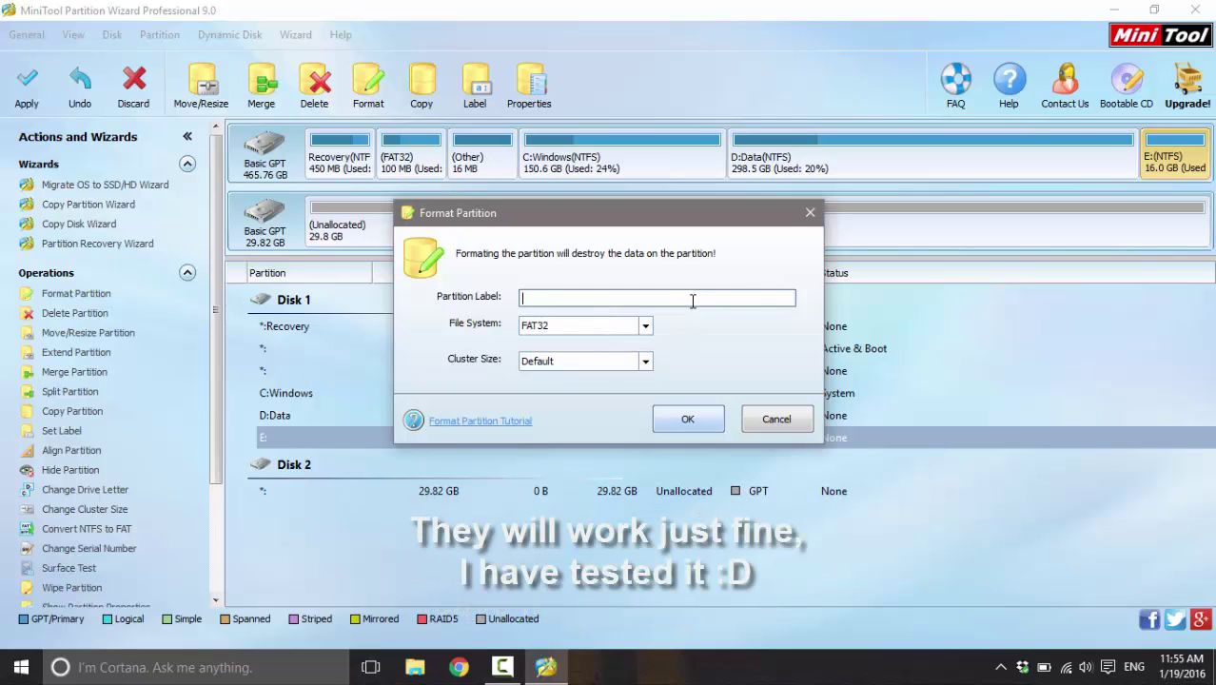
type("Remix OS")
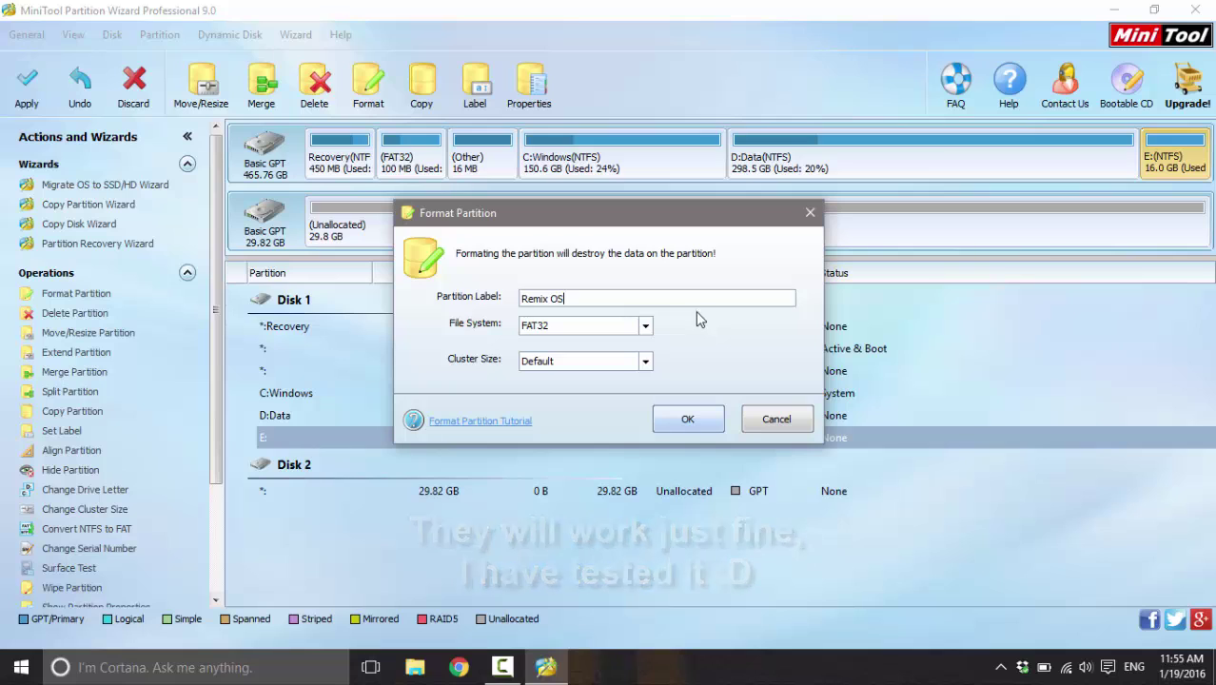
left_click(686, 421)
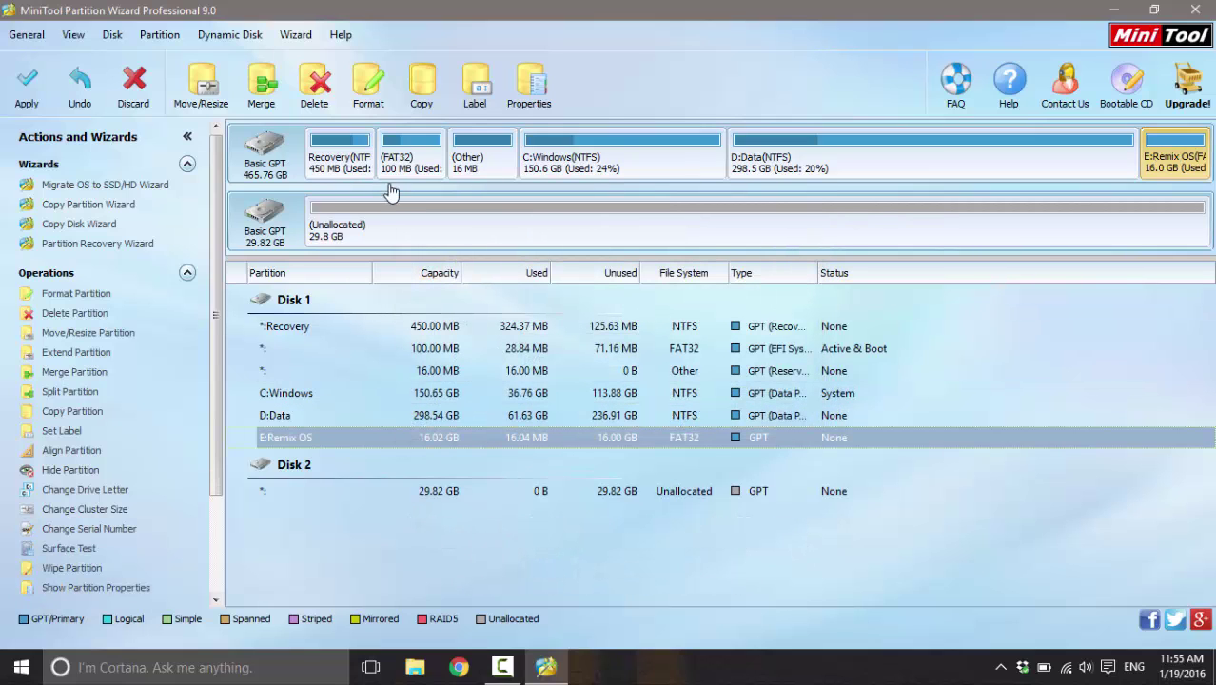
left_click(26, 82)
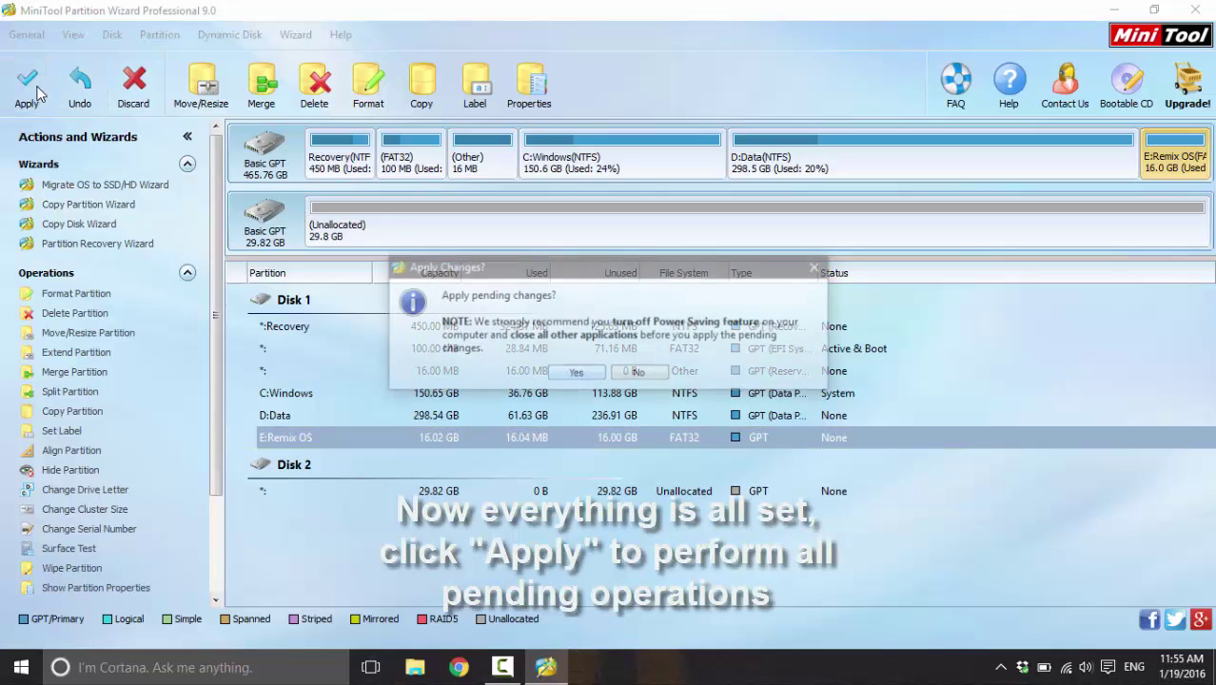
left_click(576, 373)
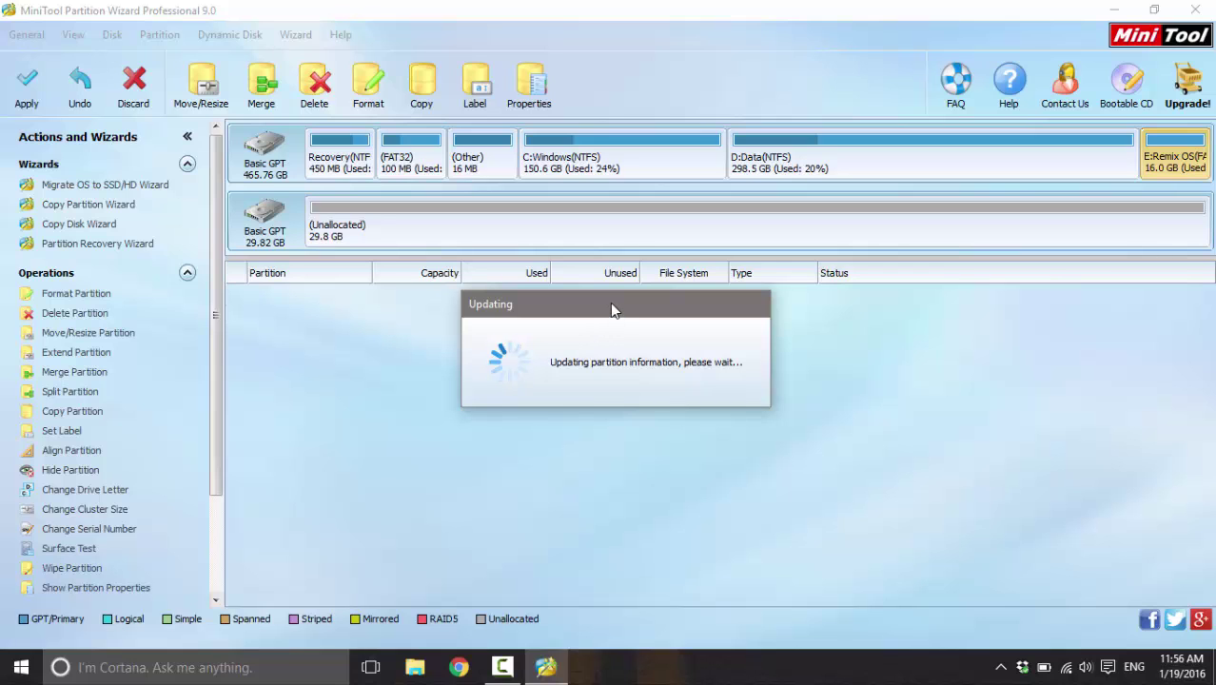
left_click(610, 350)
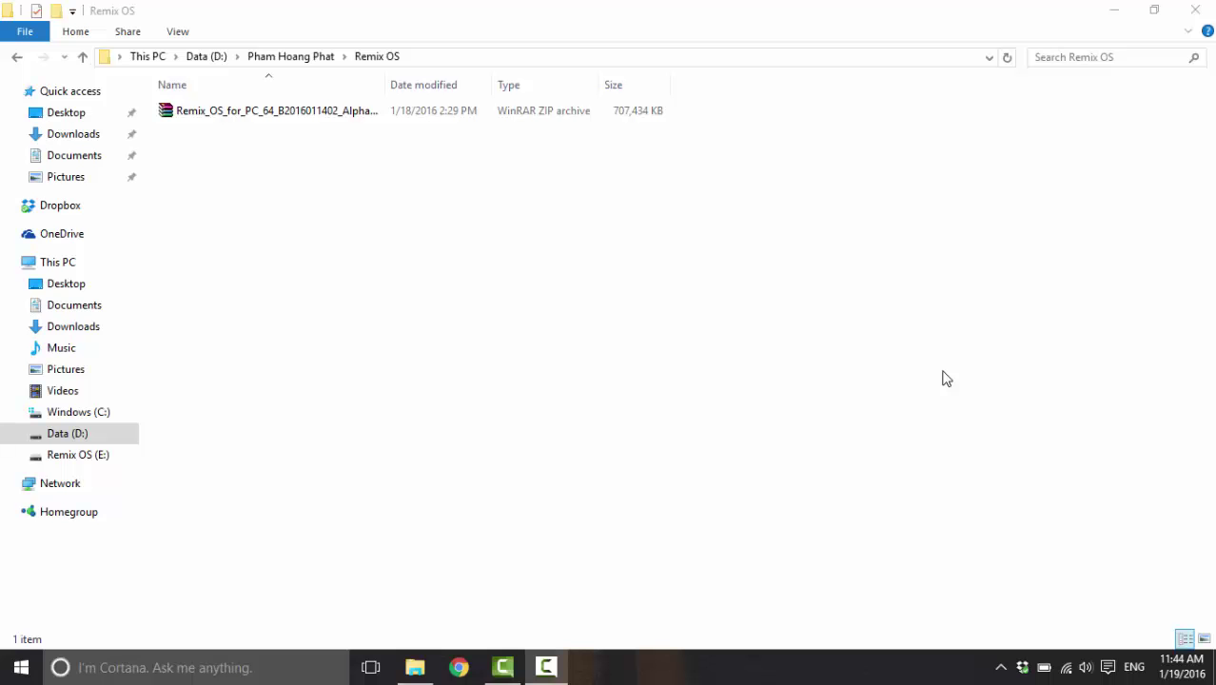
left_click(326, 223)
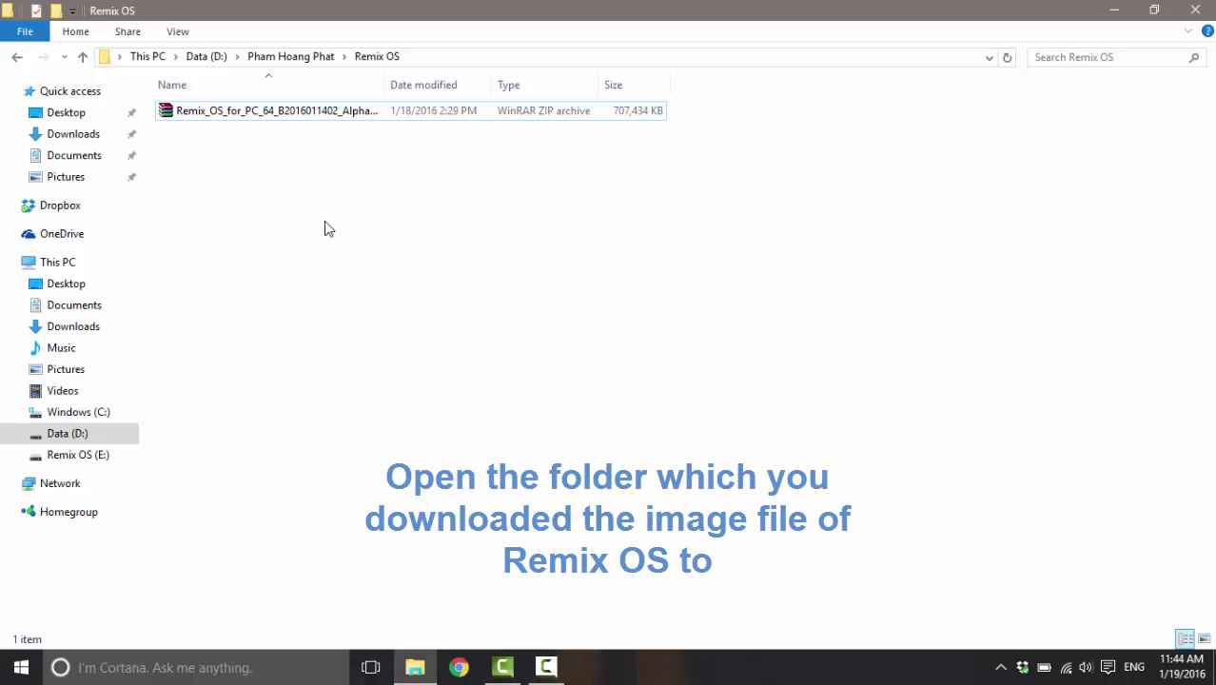
right_click(255, 116)
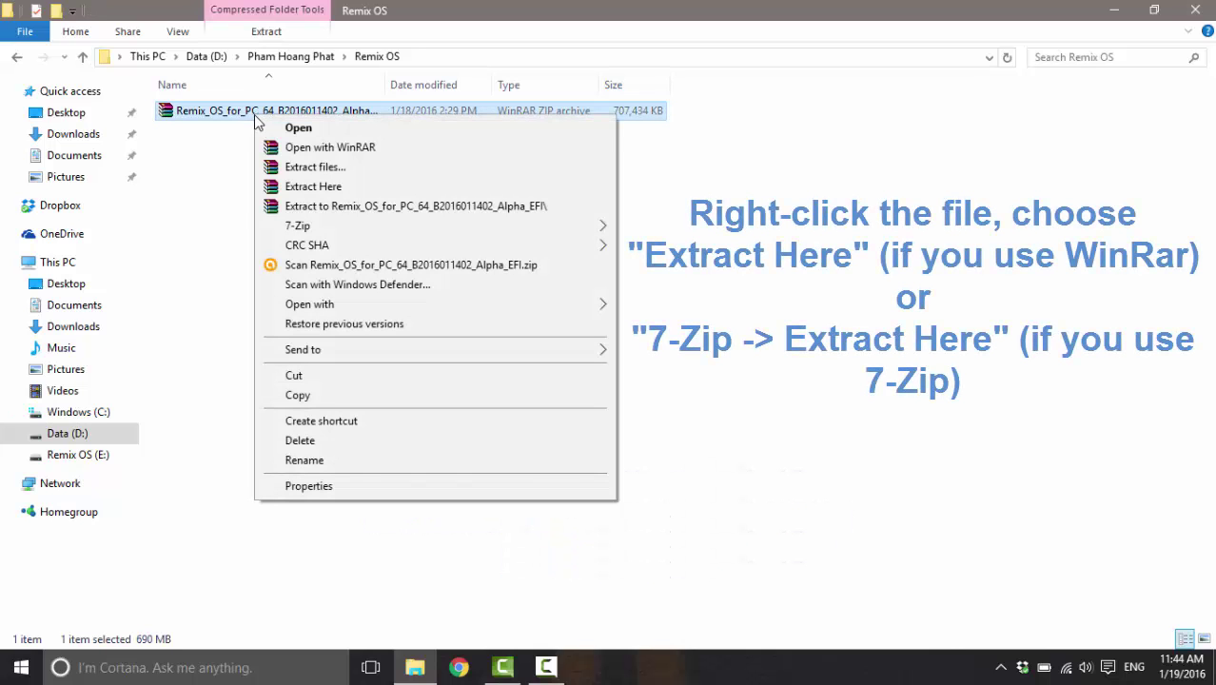
left_click(318, 187)
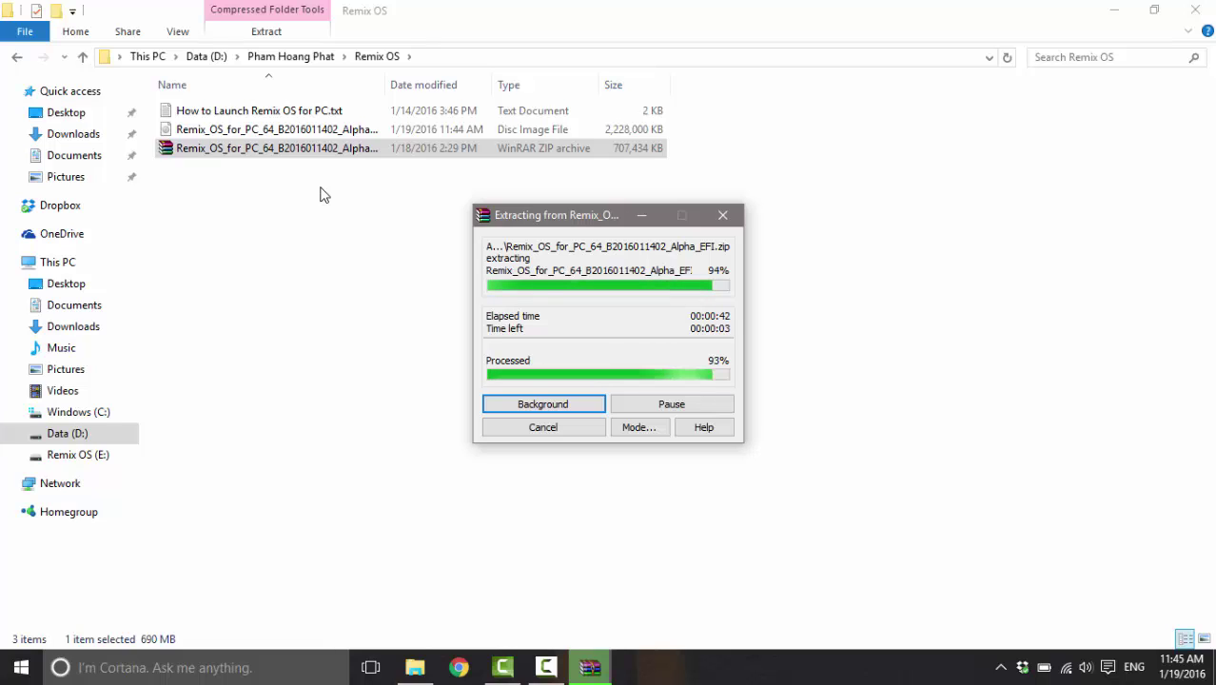
left_click(331, 348)
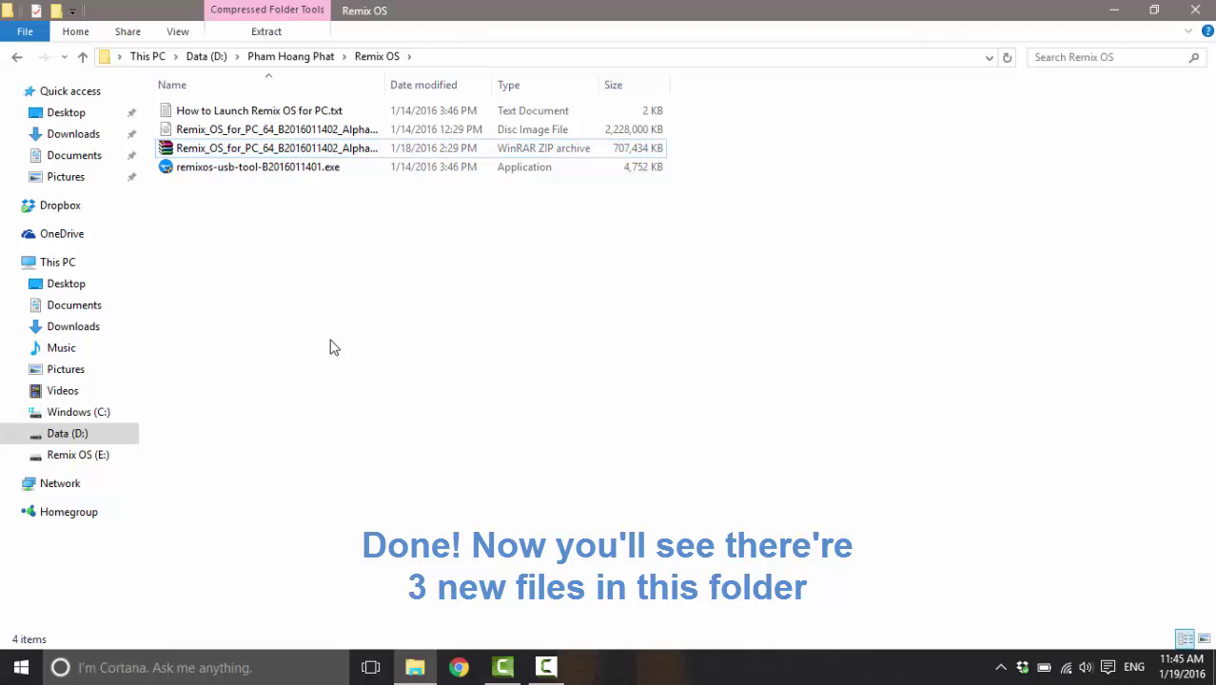
left_click(656, 131)
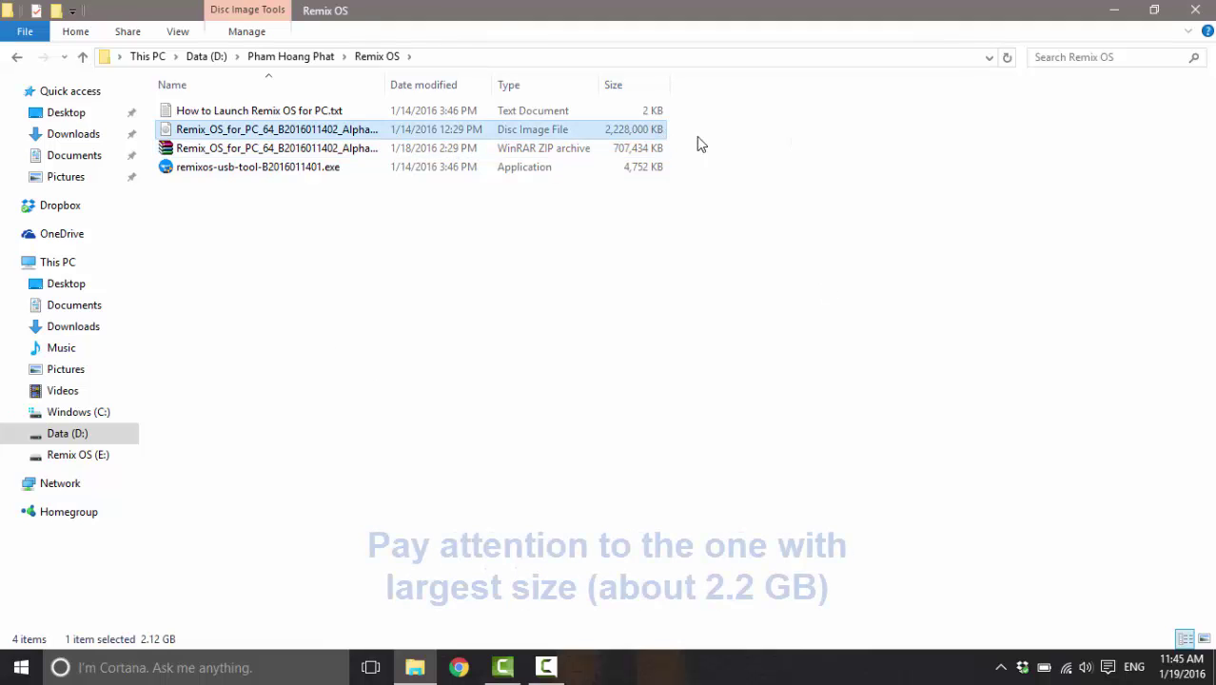
right_click(214, 131)
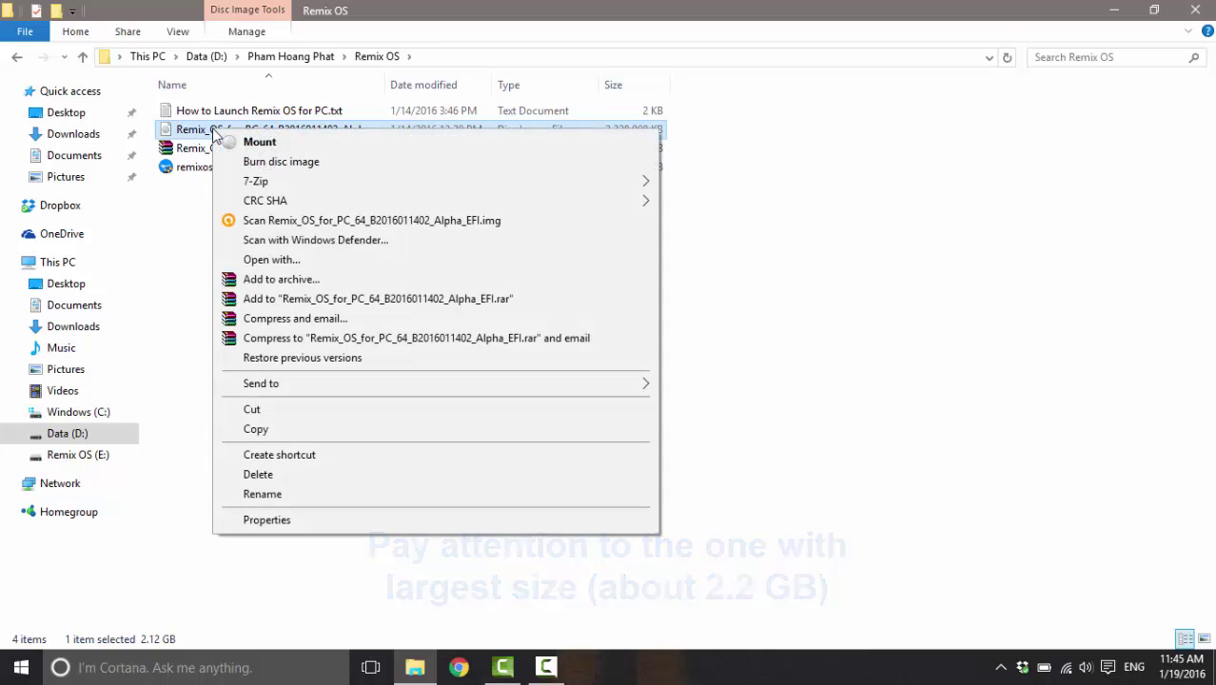
mouse_move(258, 183)
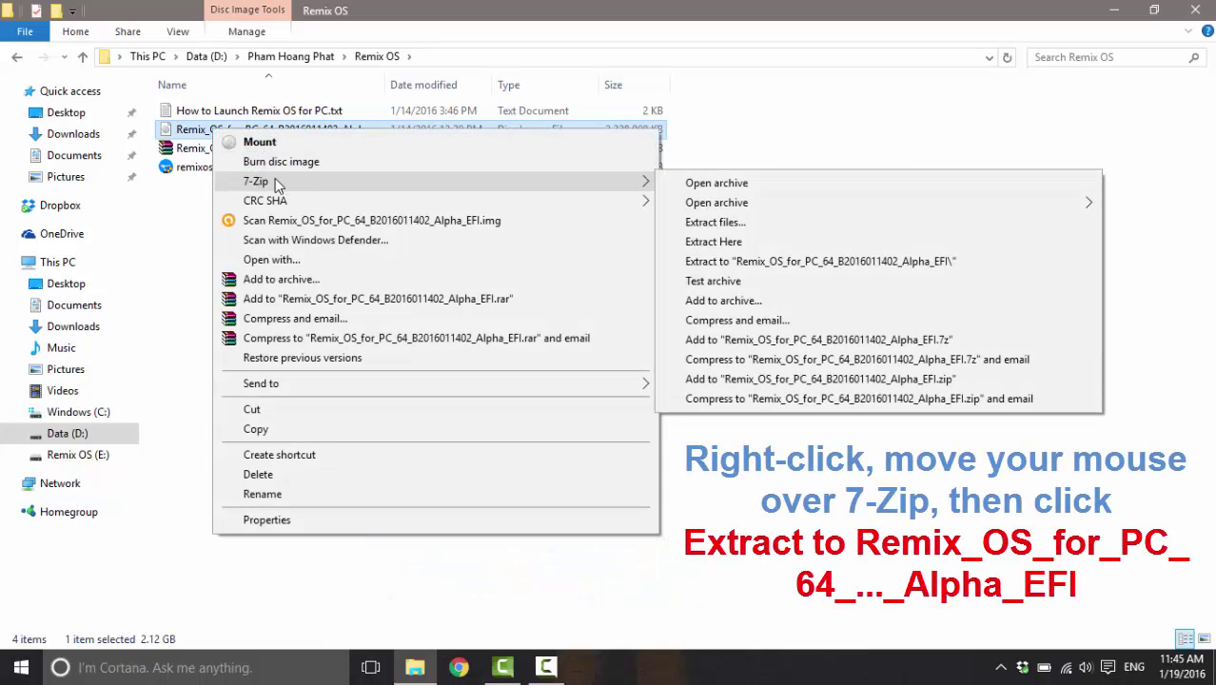
left_click(826, 262)
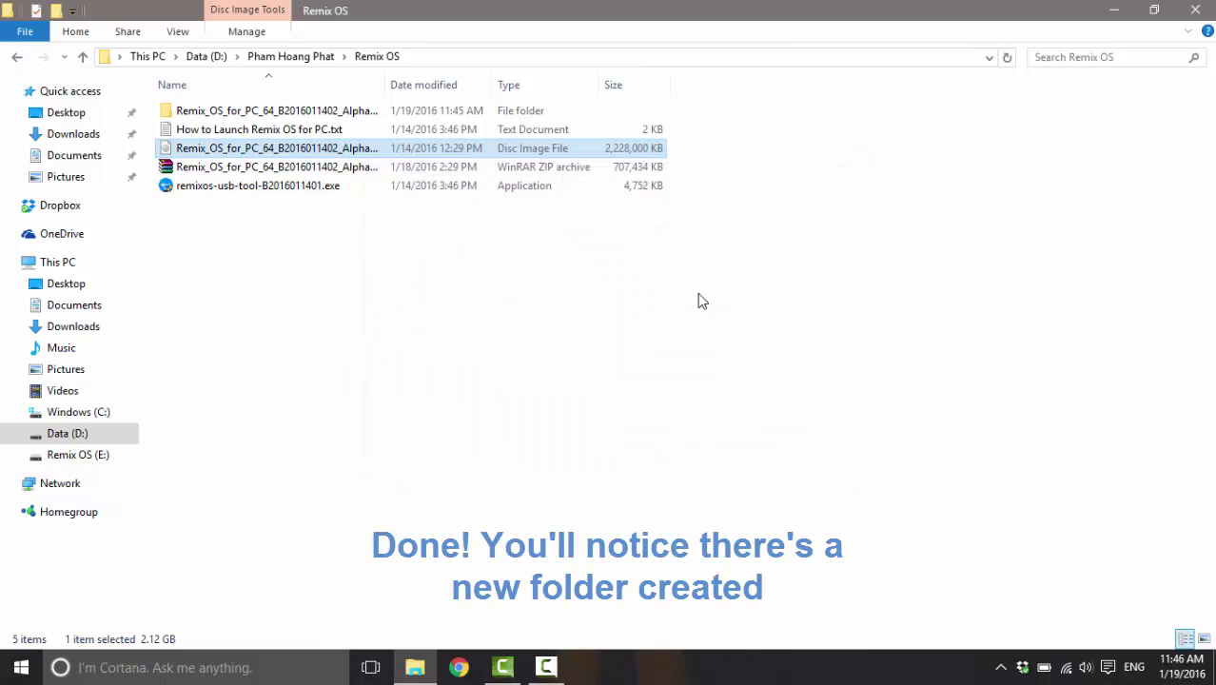
left_click(618, 120)
double_click(643, 121)
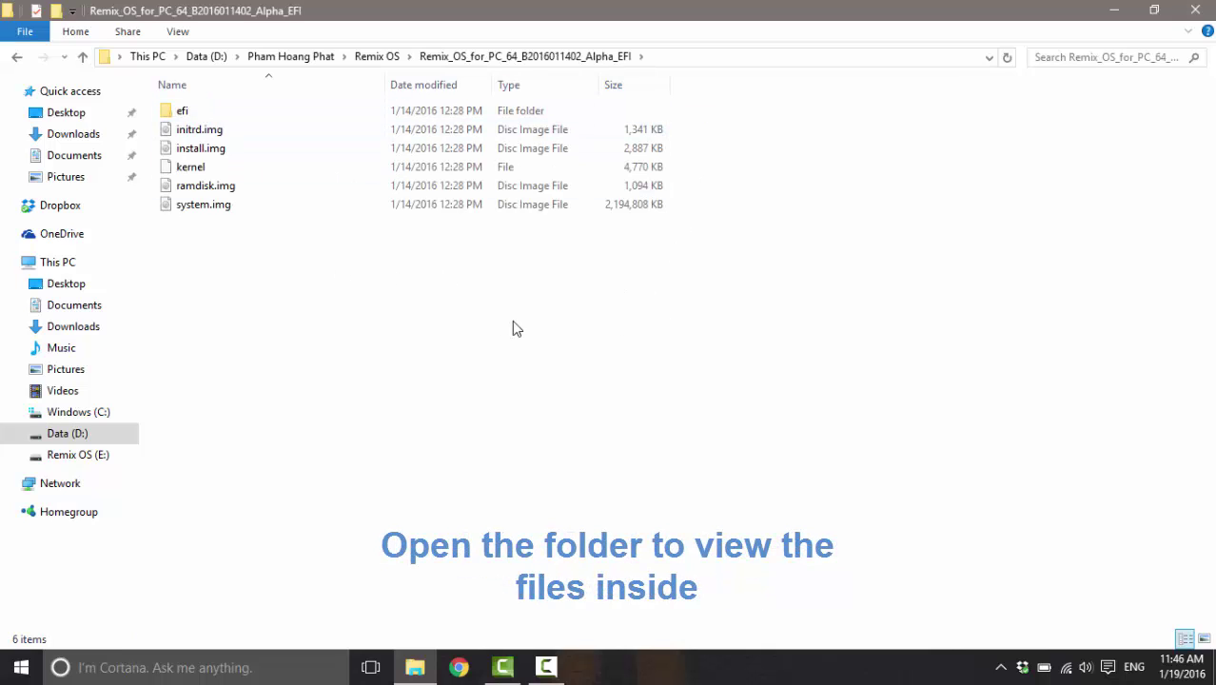
left_click_drag(243, 288, 339, 91)
right_click(201, 172)
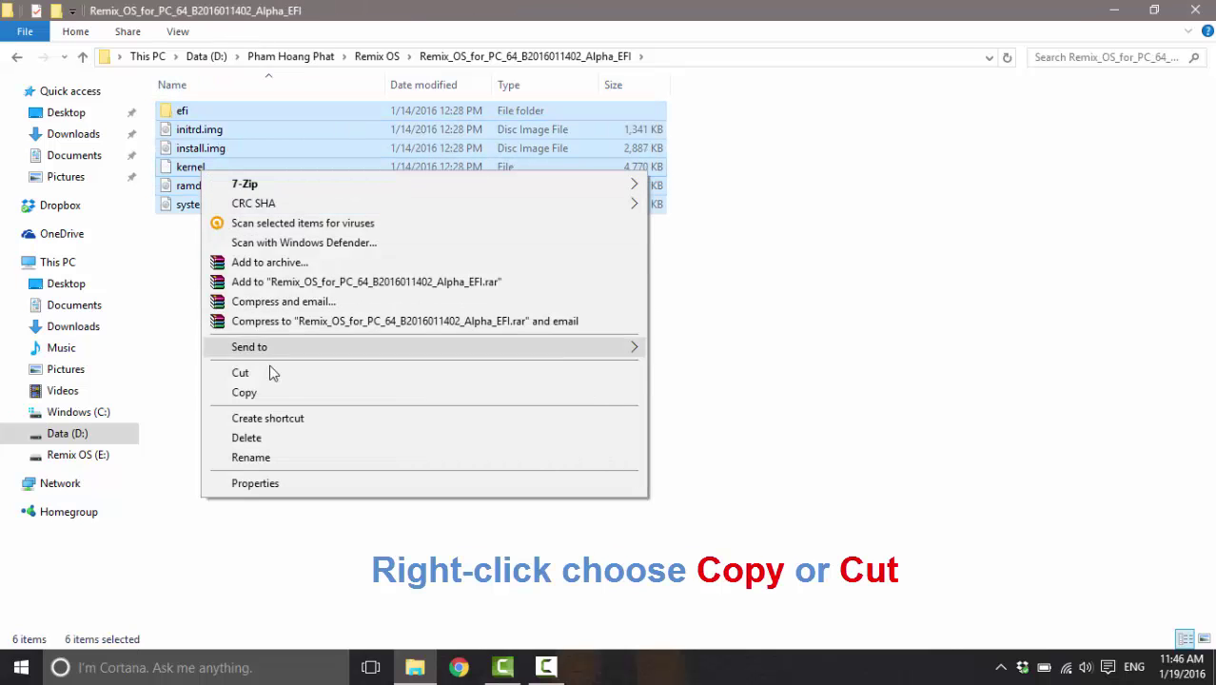
left_click(272, 393)
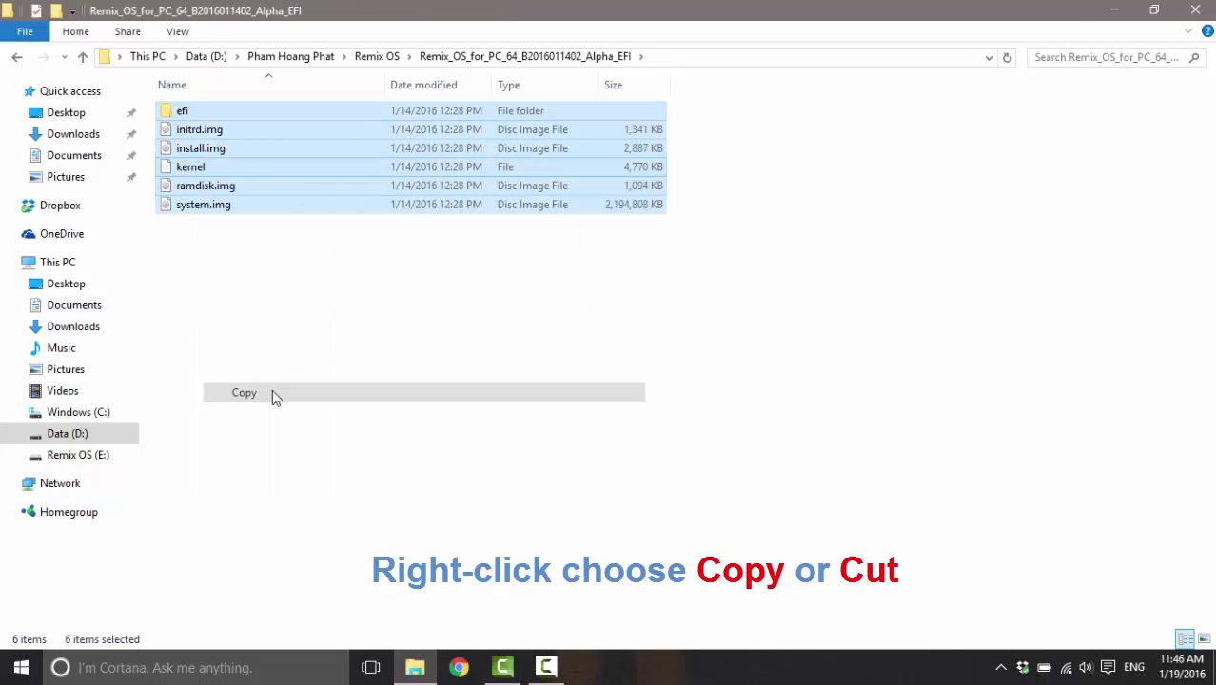
Paste the copied files onto the Remix OS (E:) drive, granting administrator permission for all items.
left_click(104, 460)
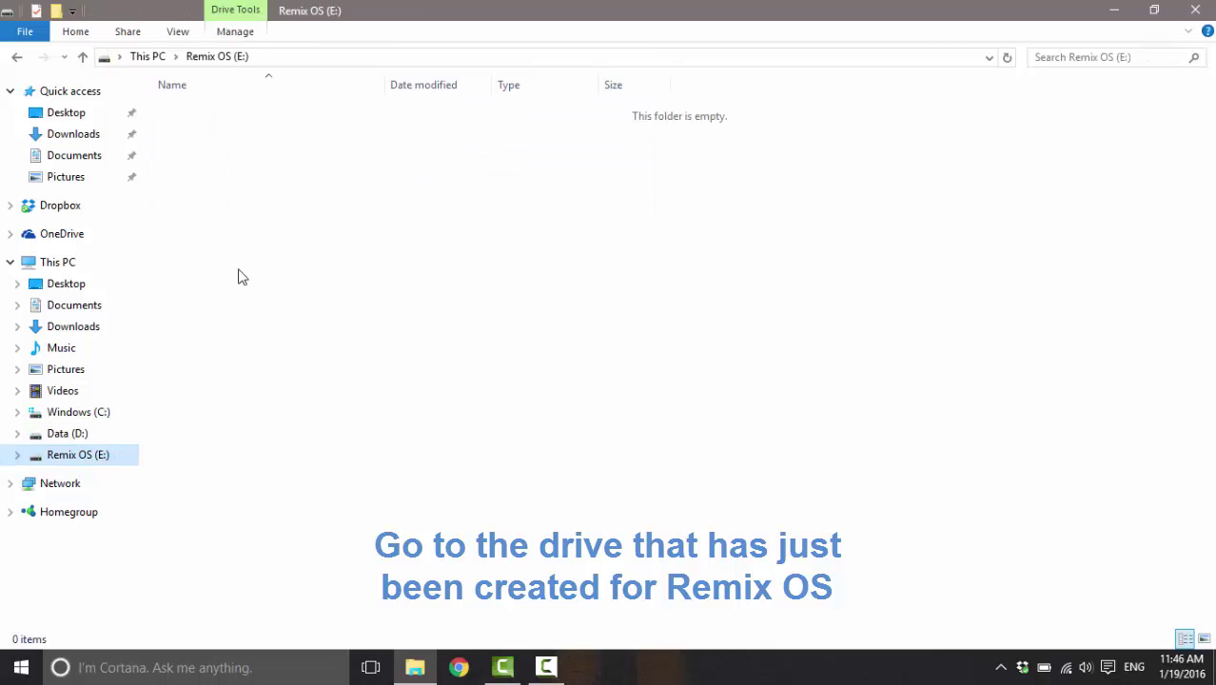
right_click(280, 238)
left_click(318, 360)
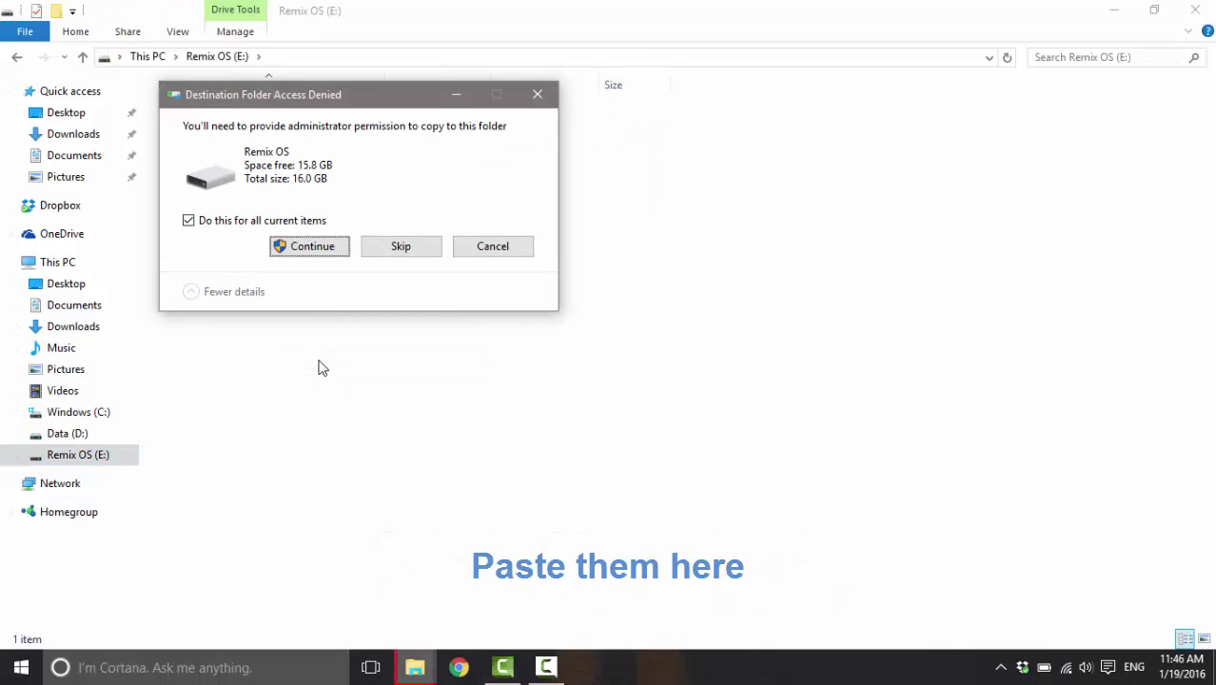
left_click(320, 253)
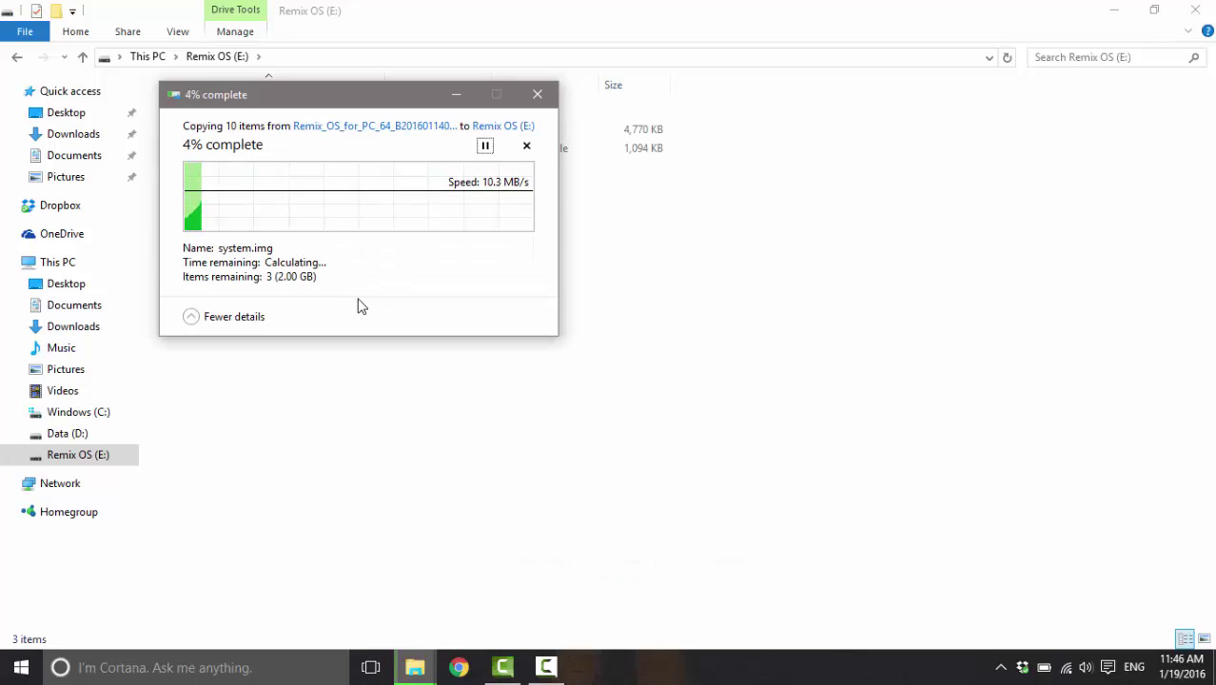
left_click_drag(356, 105, 460, 228)
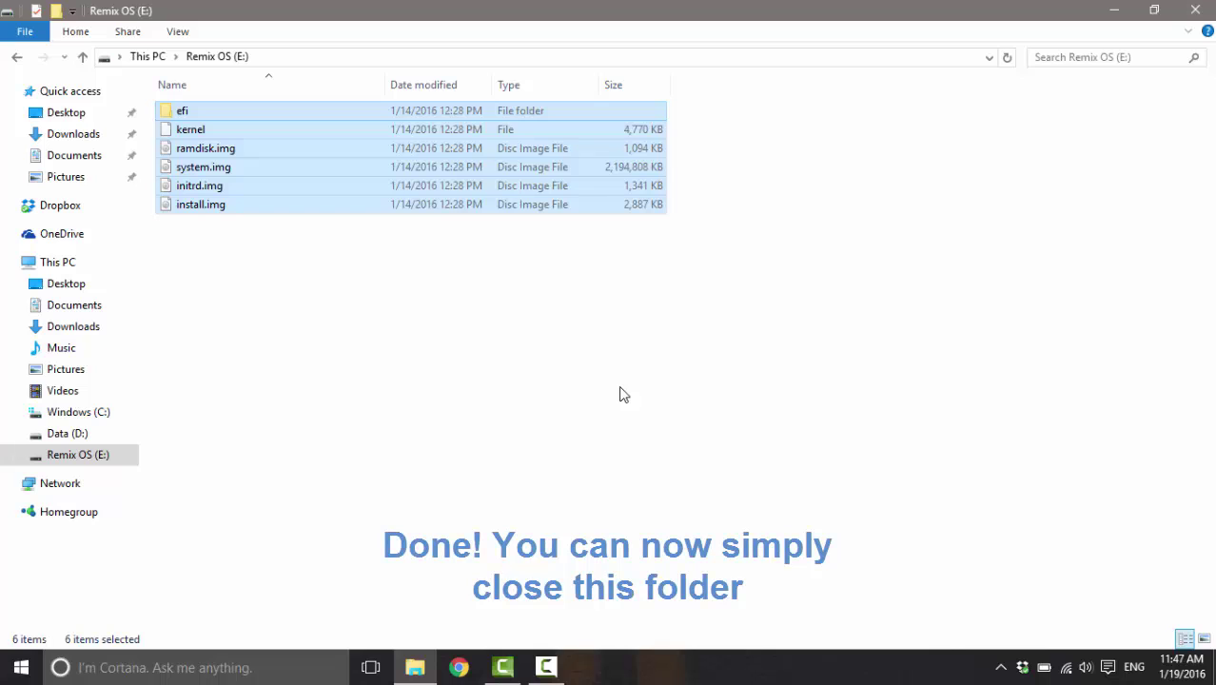
left_click(602, 389)
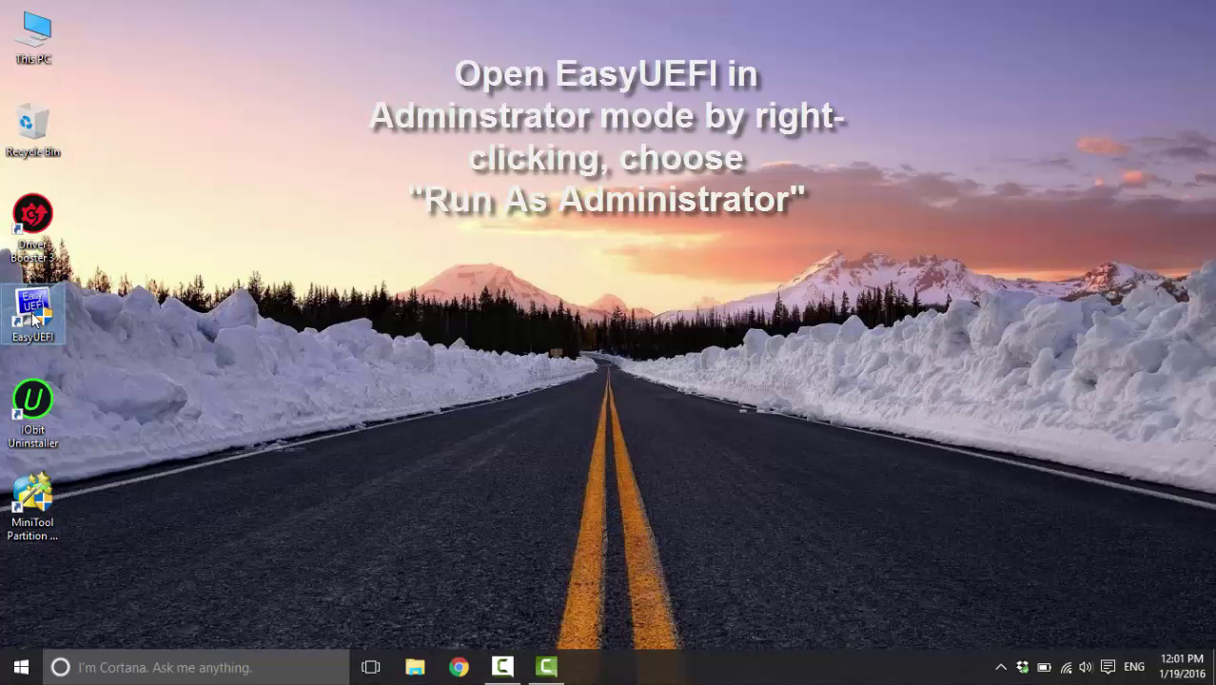
Launch EasyUEFI from the desktop as administrator and start creating a new boot entry.
right_click(34, 318)
left_click(154, 162)
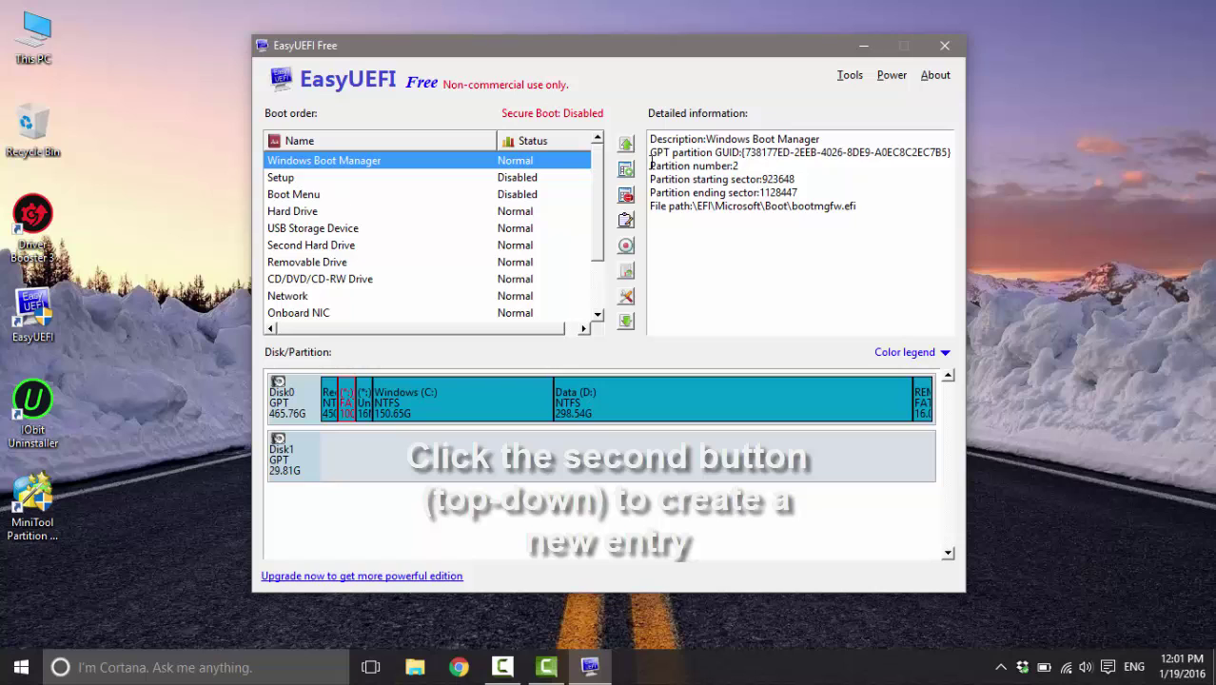
left_click(625, 169)
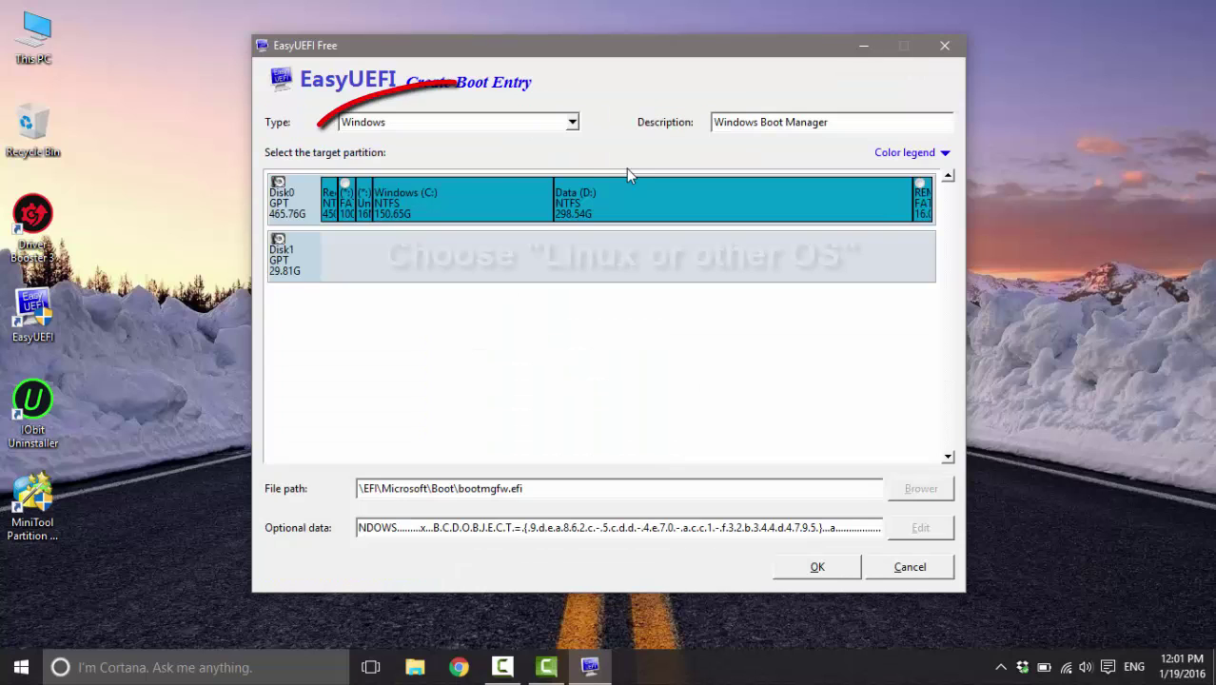
Set the boot entry's type to Linux or other OS, description to Remix OS and target partition to REMIX OS (E:).
left_click(571, 122)
left_click(563, 157)
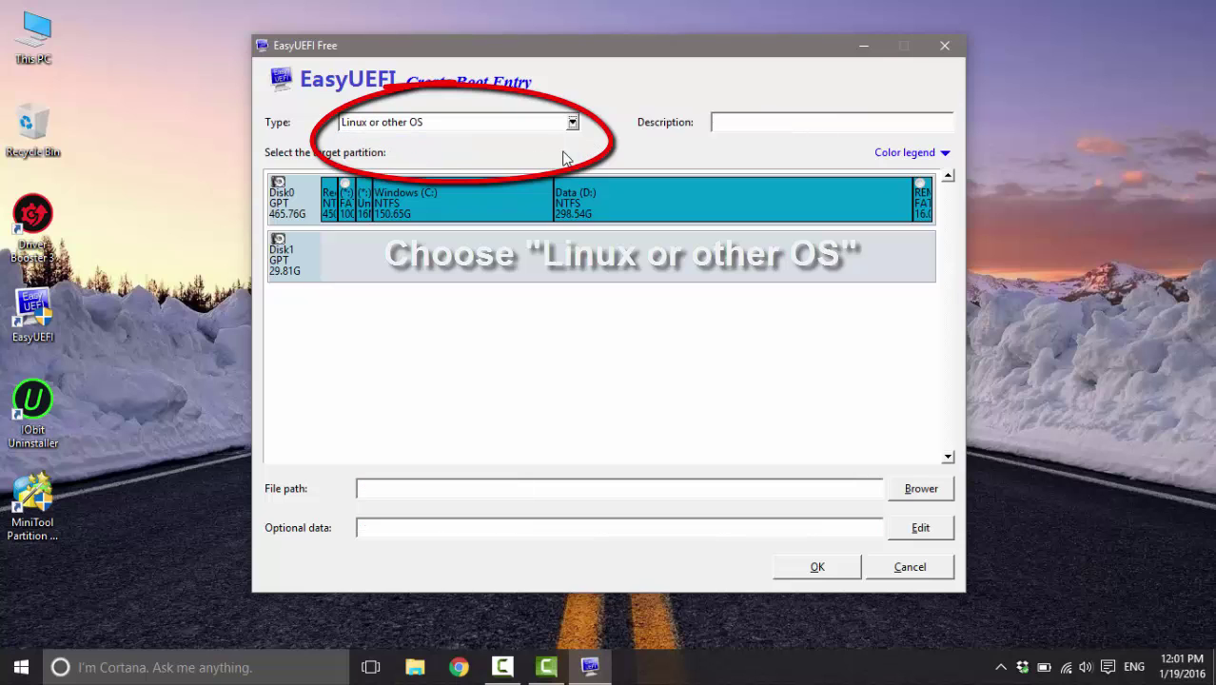
left_click(773, 130)
type("Remix OS")
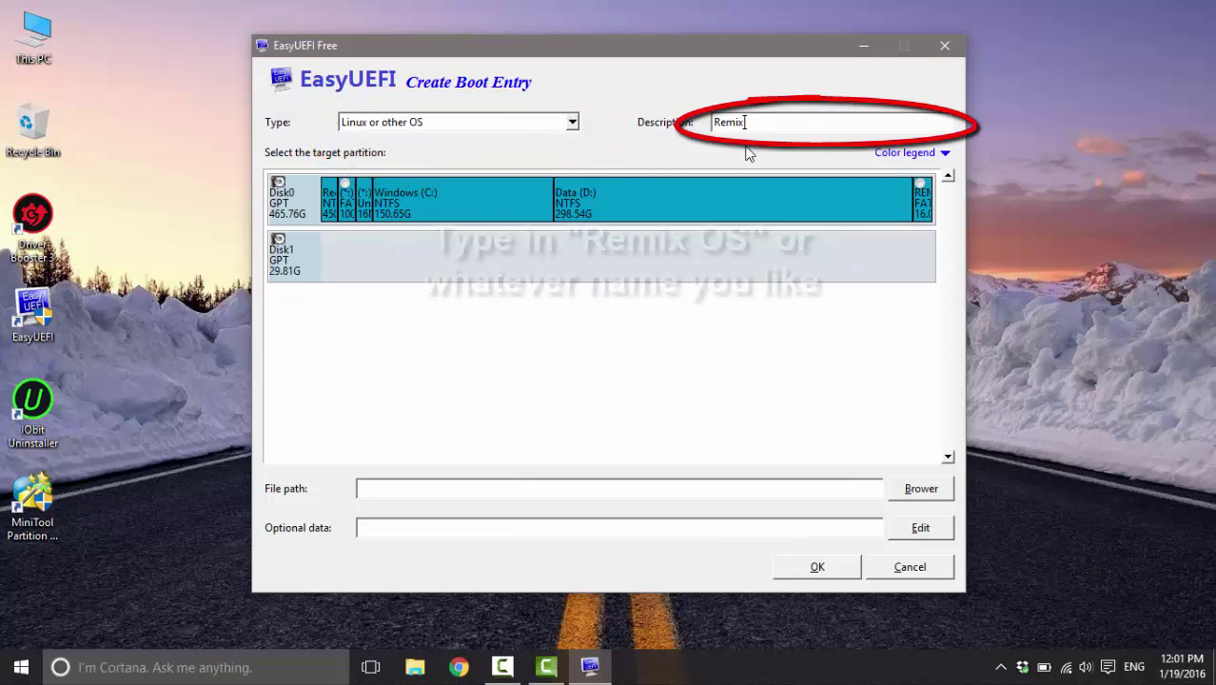
left_click(921, 190)
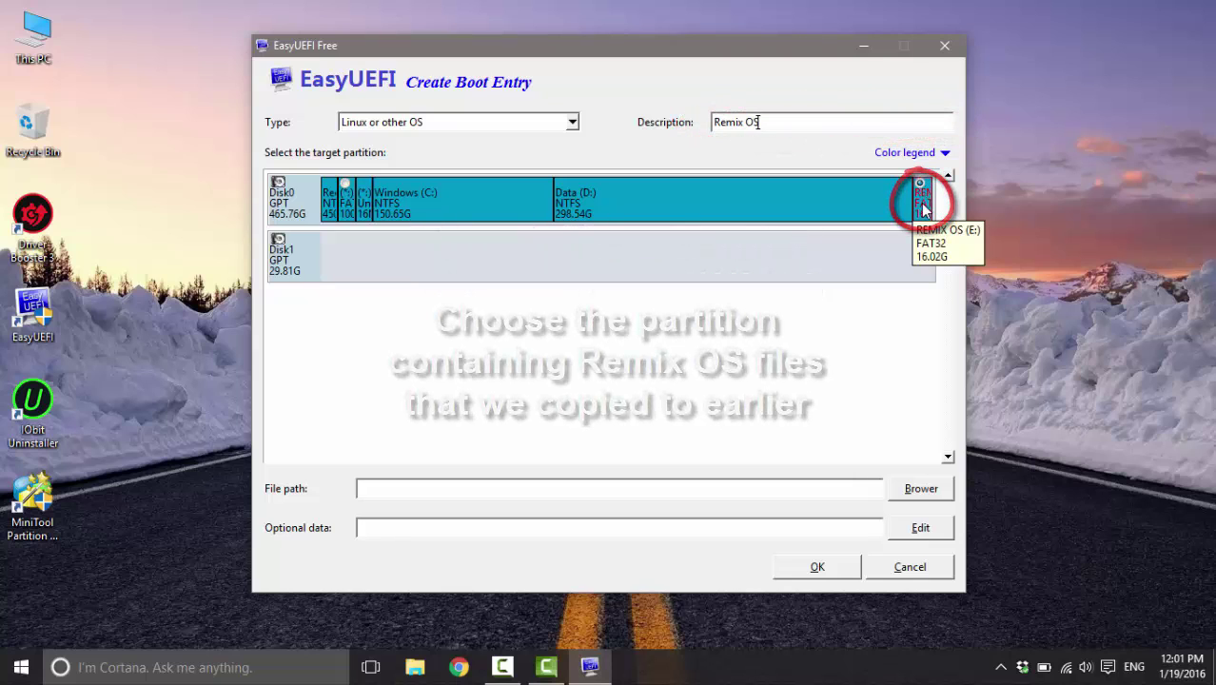
Choose bootx64.efi from the efi\boot folder as the boot entry's file path.
left_click(919, 489)
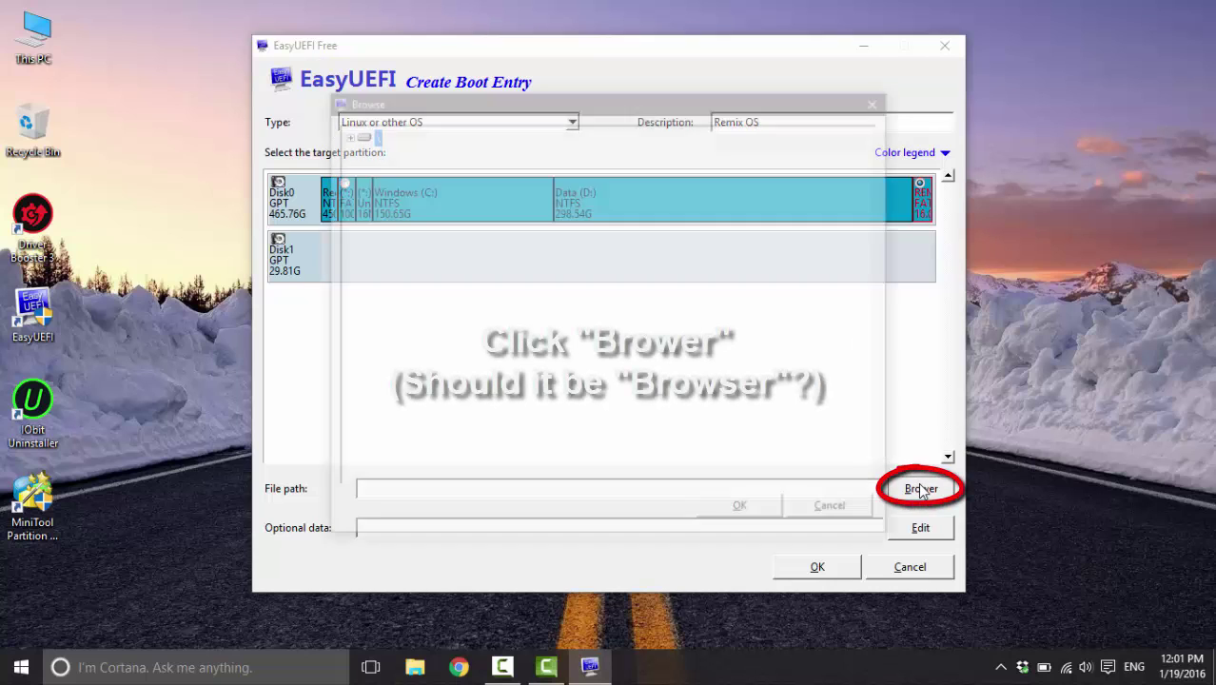
left_click(344, 134)
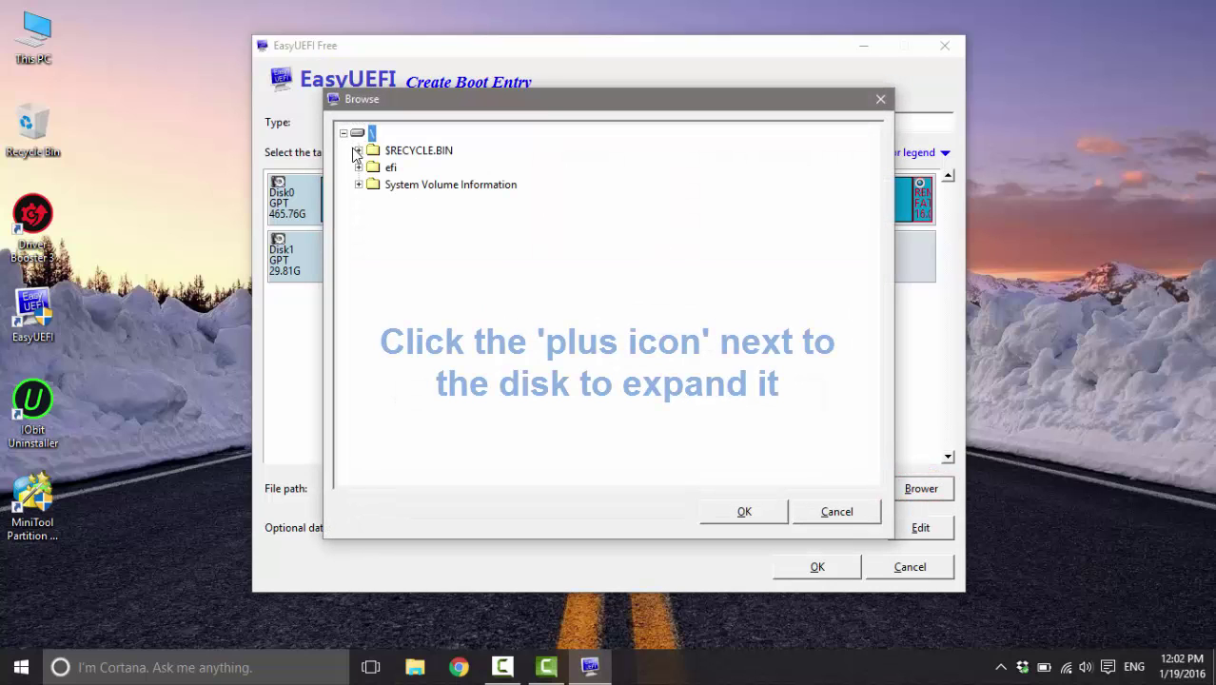
left_click(359, 168)
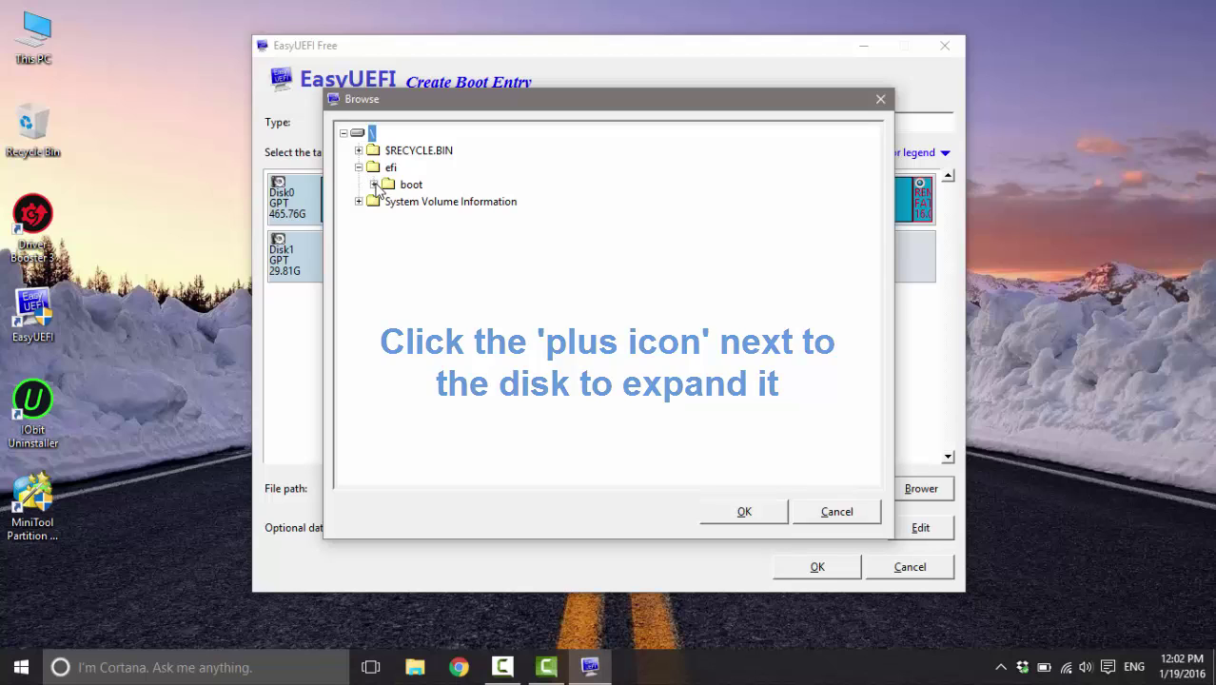
left_click(374, 184)
left_click(463, 221)
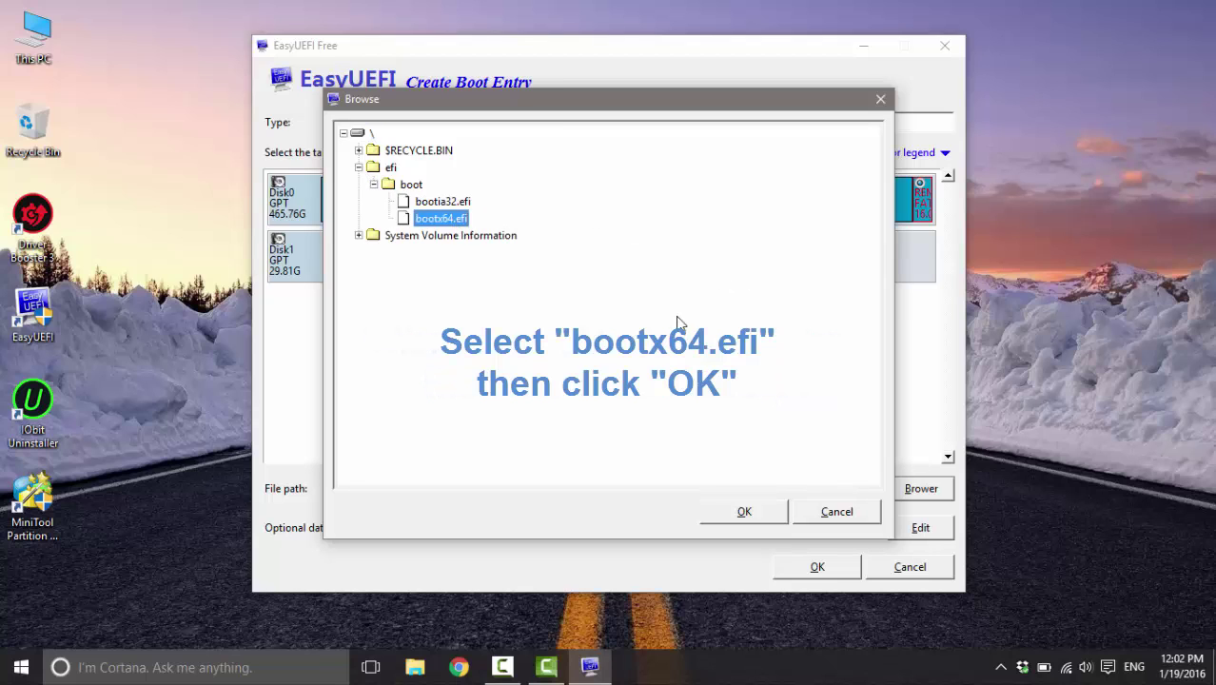
left_click(761, 508)
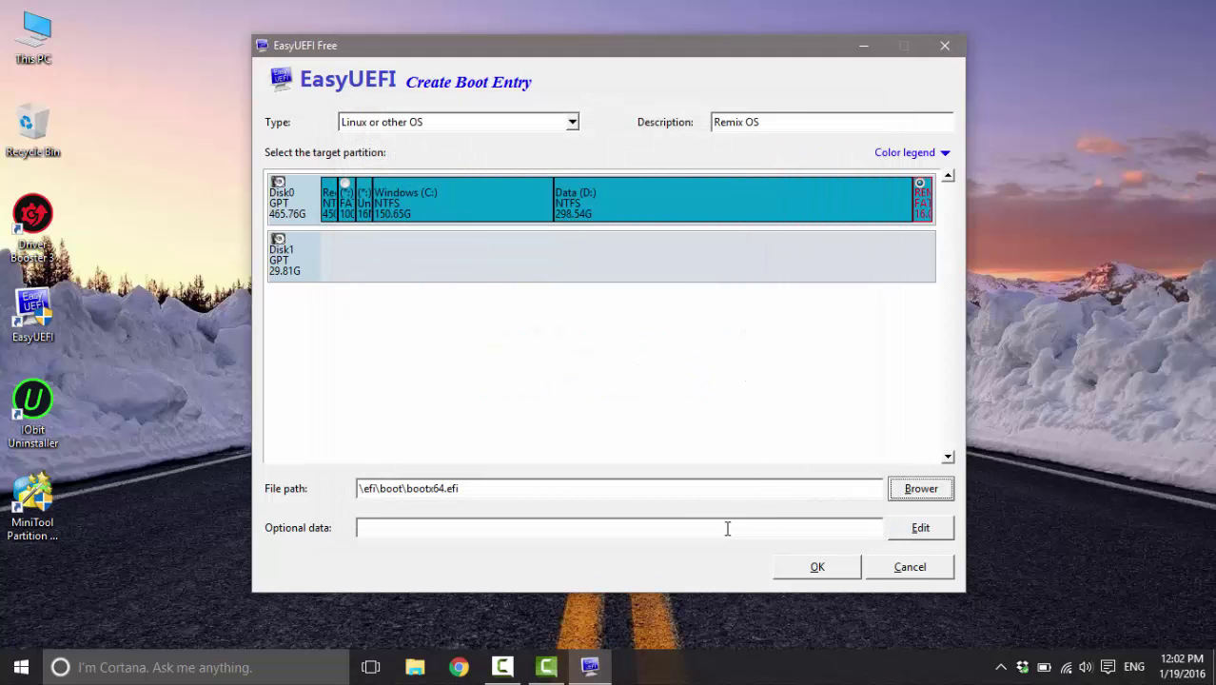
Save the Remix OS boot entry, check it in the boot order list and close EasyUEFI.
left_click(793, 573)
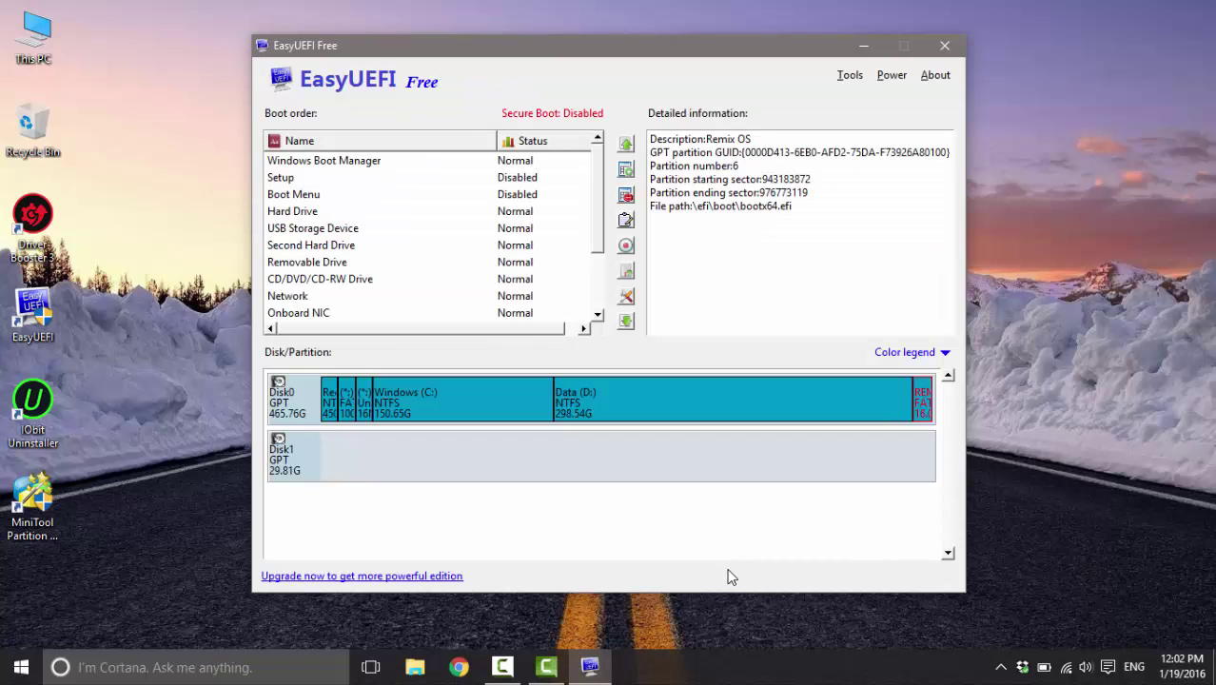
scroll(551, 286, "down", 3)
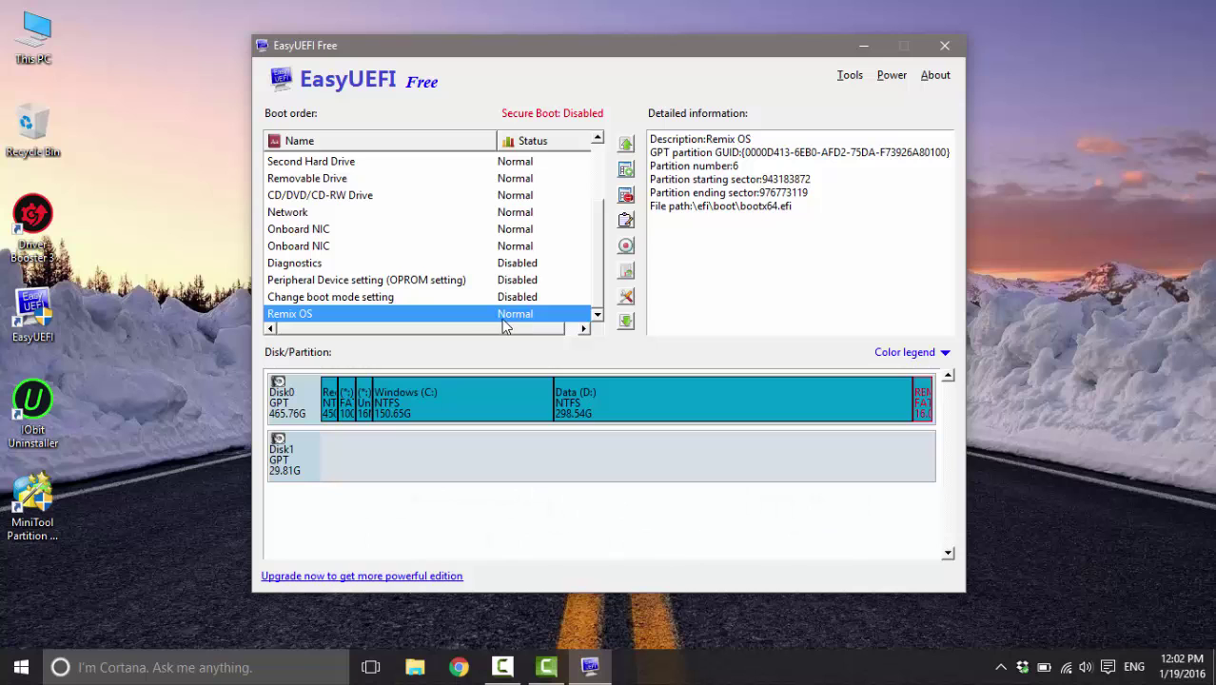
left_click(942, 47)
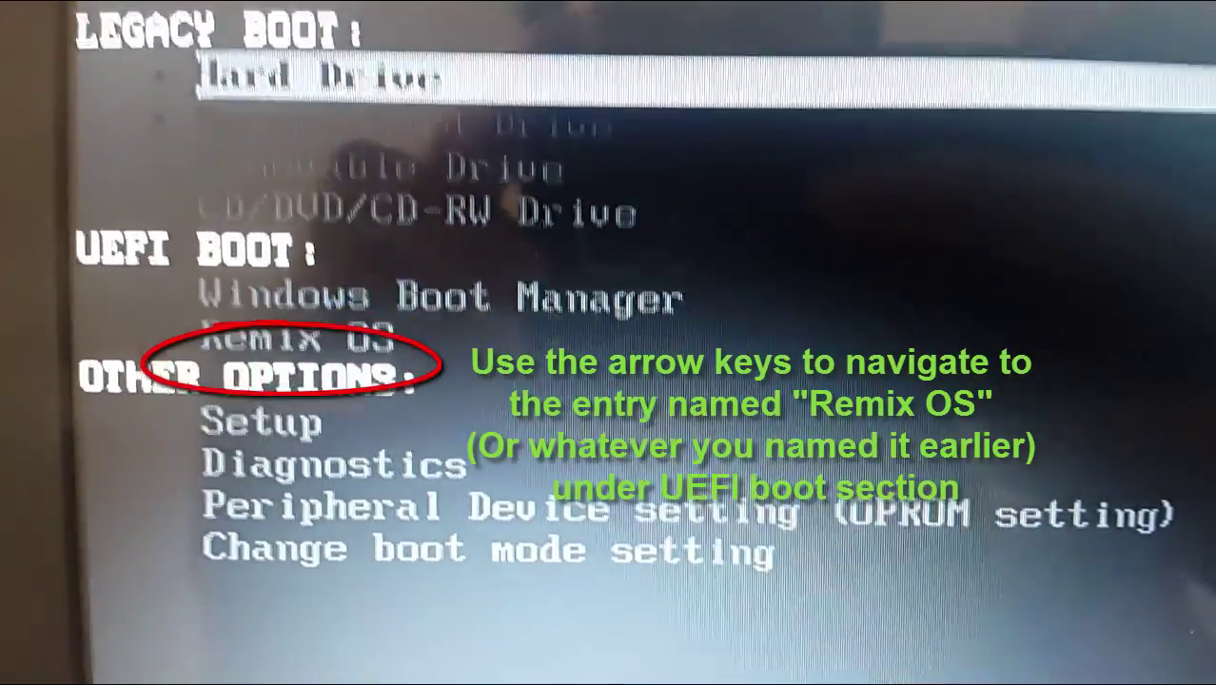
Select the Remix OS entry under UEFI Boot in the computer's startup boot menu.
key("Down")
key("Down")
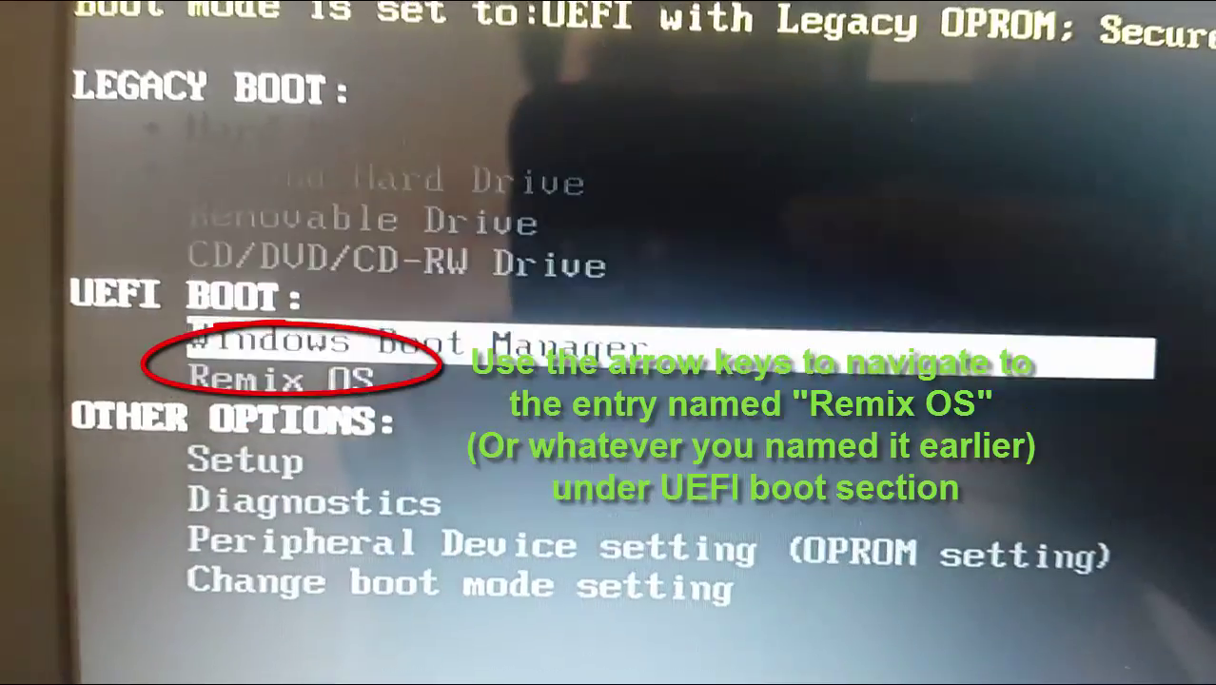
key("Down")
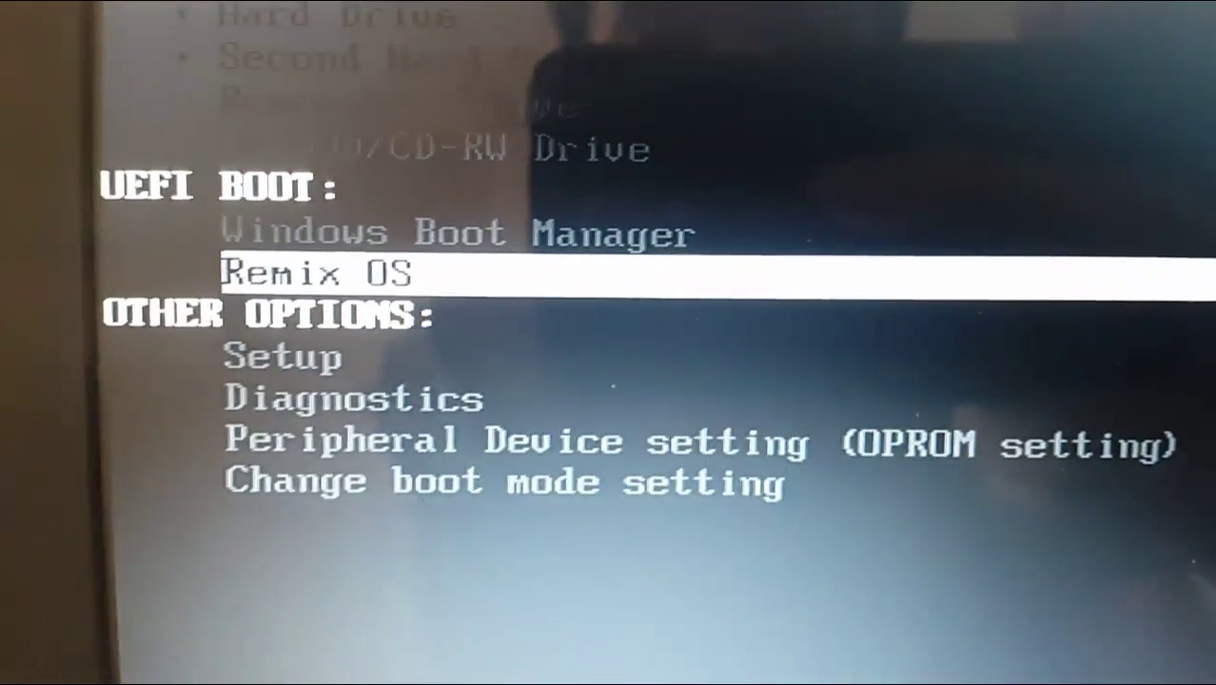